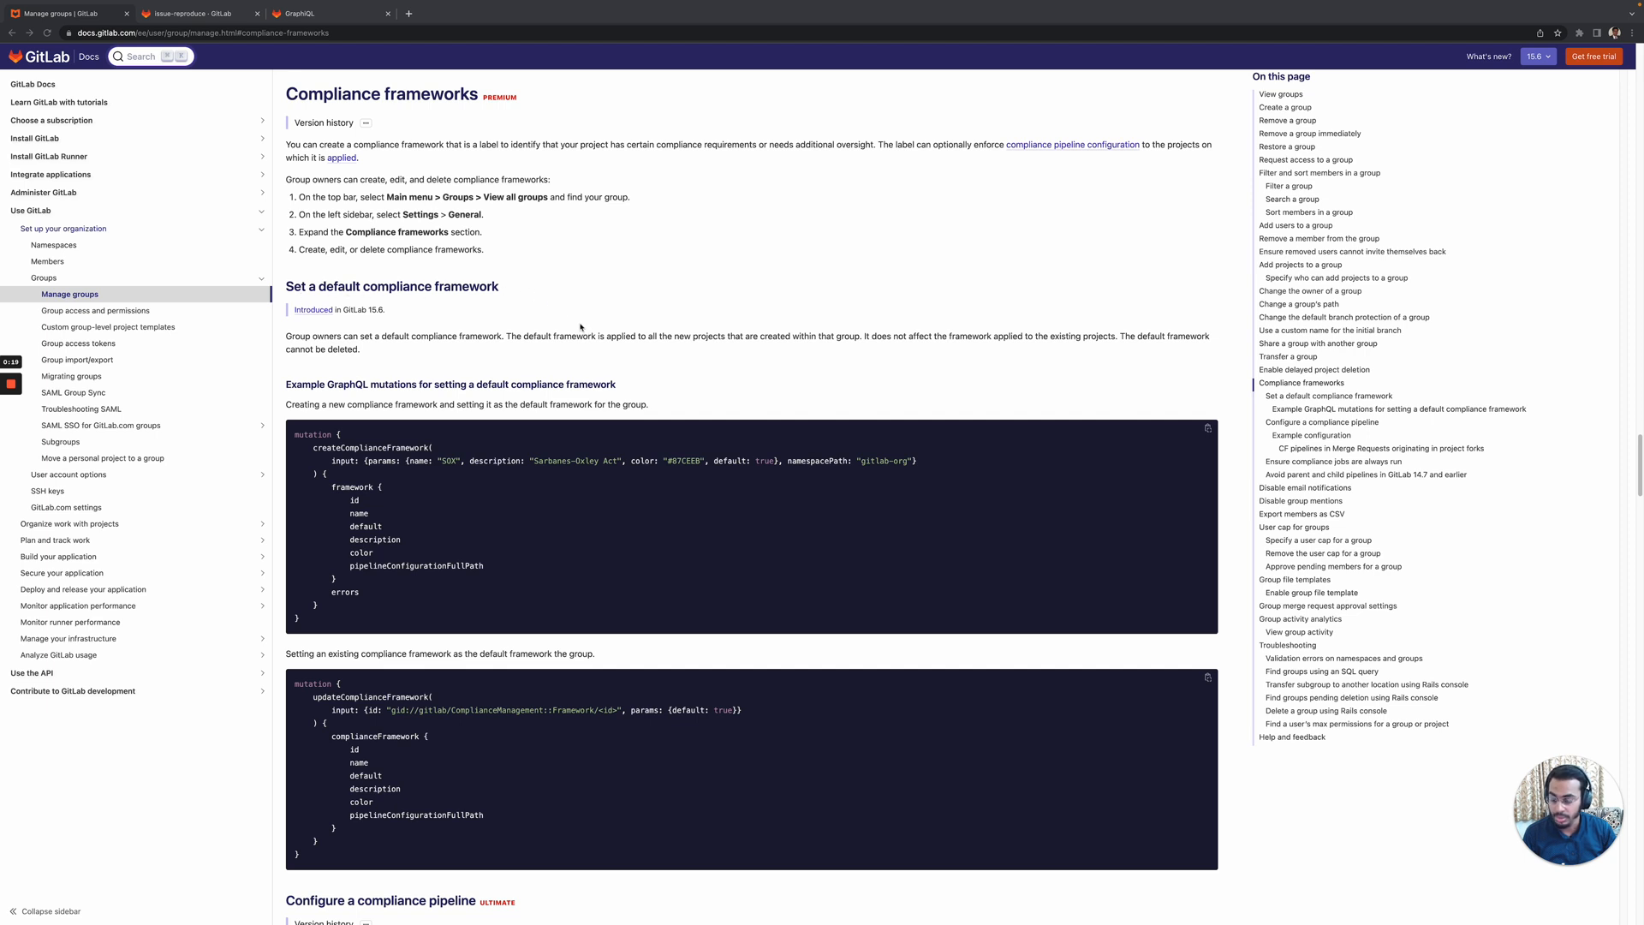
# Step: Open the issue-reproduce group's general settings and expand its compliance frameworks section to examine the existing frameworks
pyautogui.click(198, 16)
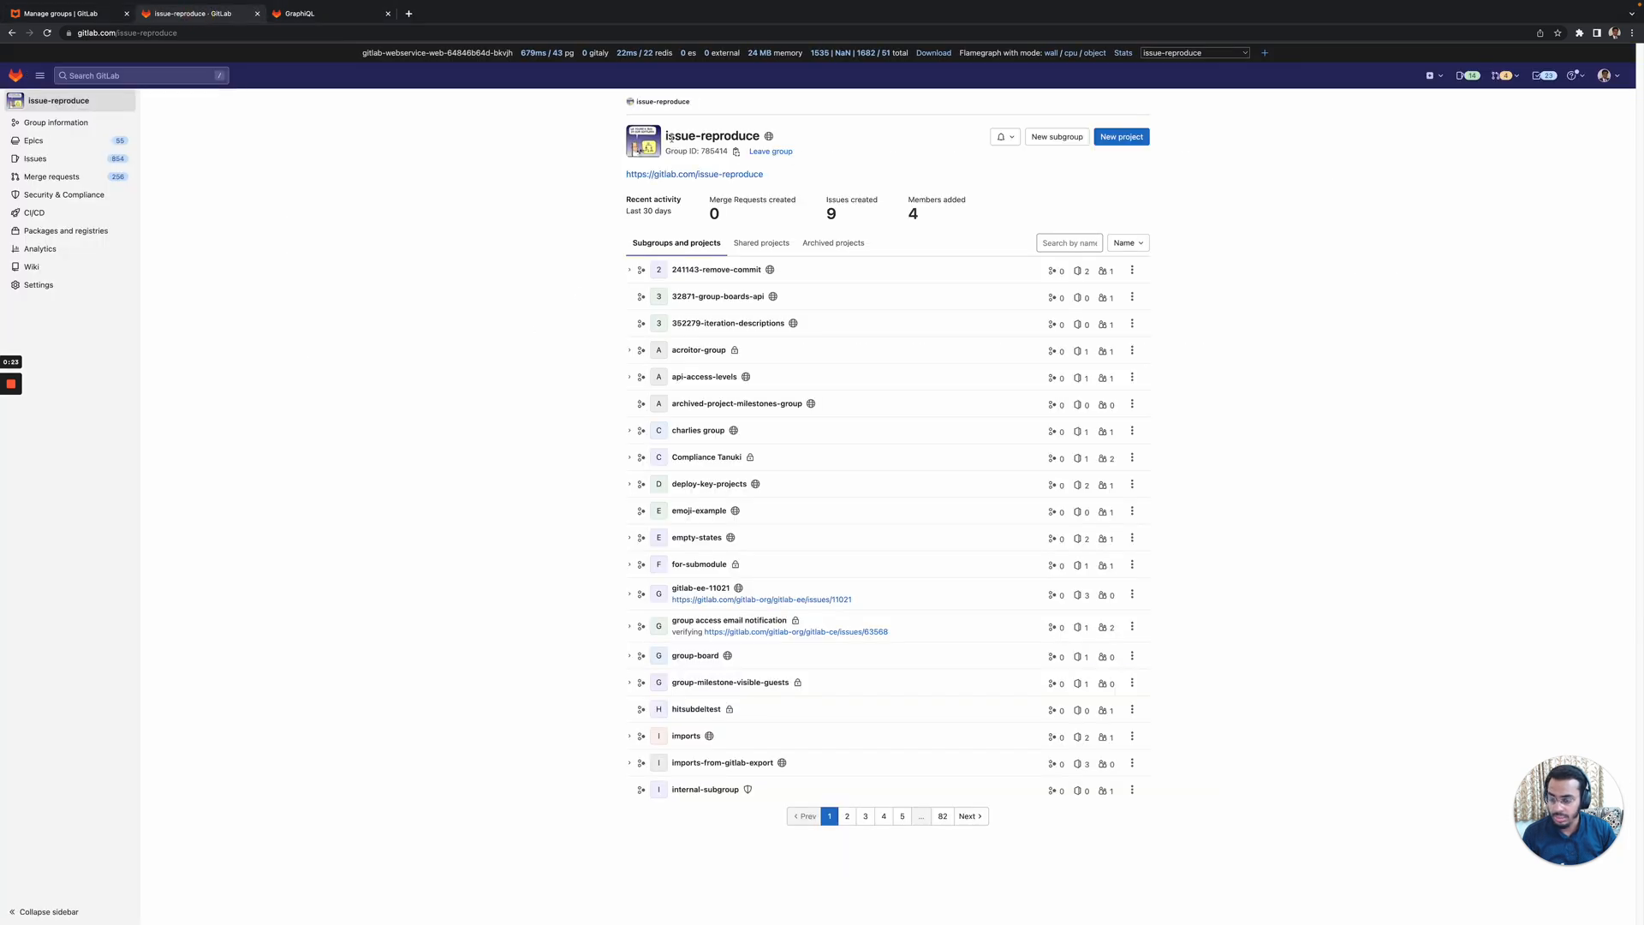
pyautogui.moveTo(667, 137); pyautogui.dragTo(760, 138)
pyautogui.click(414, 294)
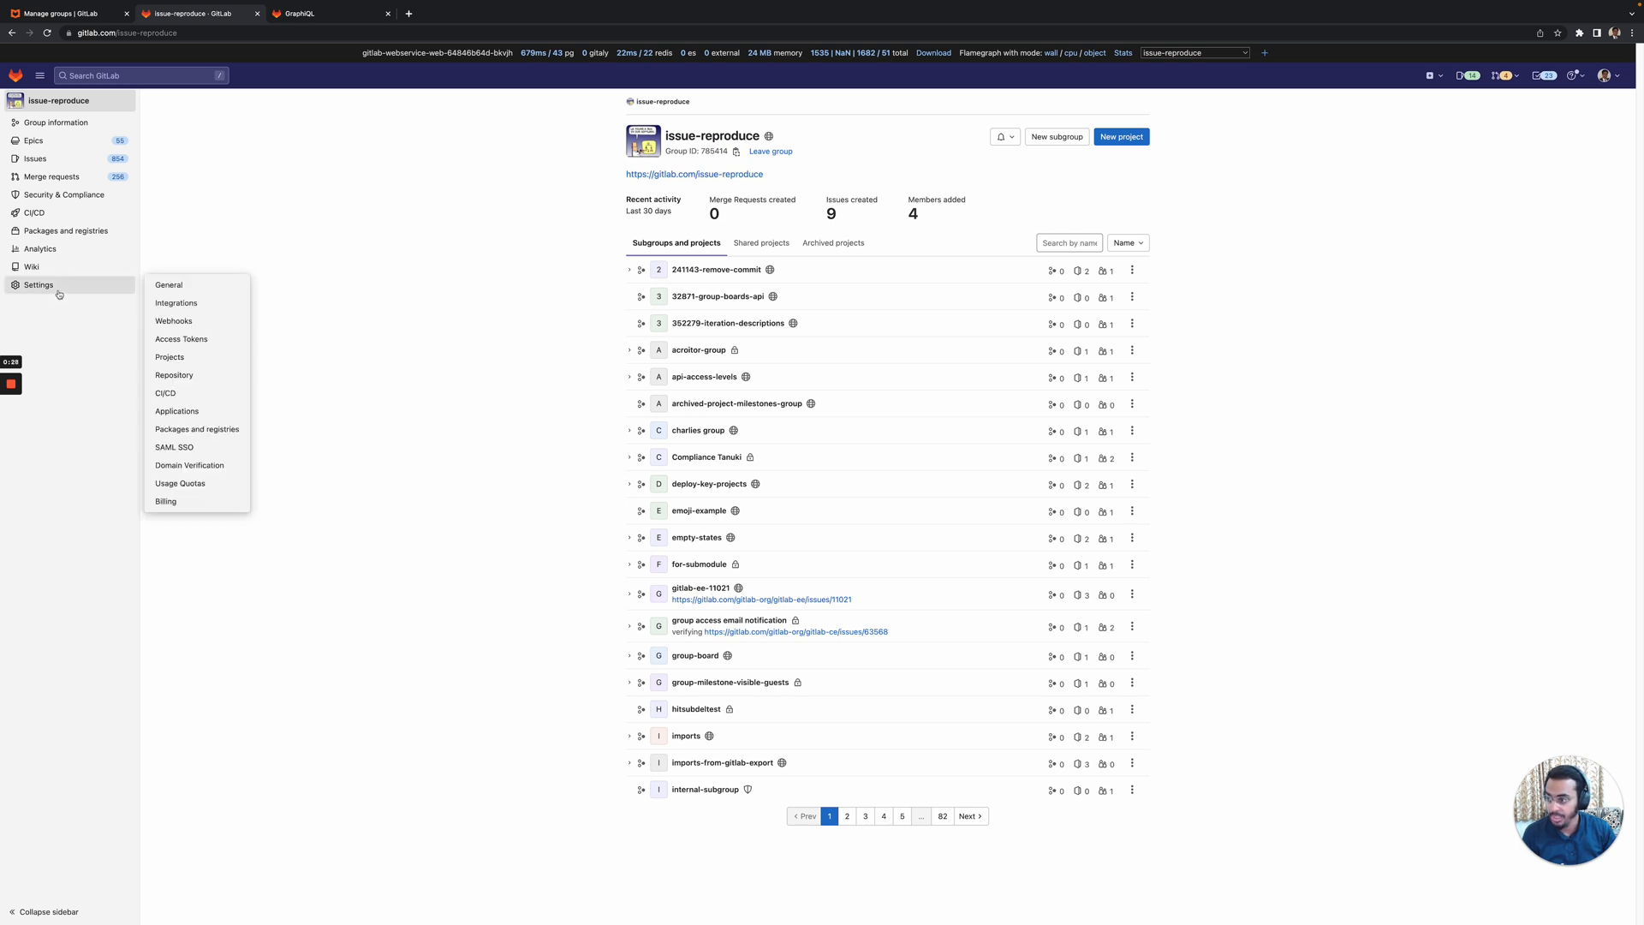
pyautogui.click(176, 284)
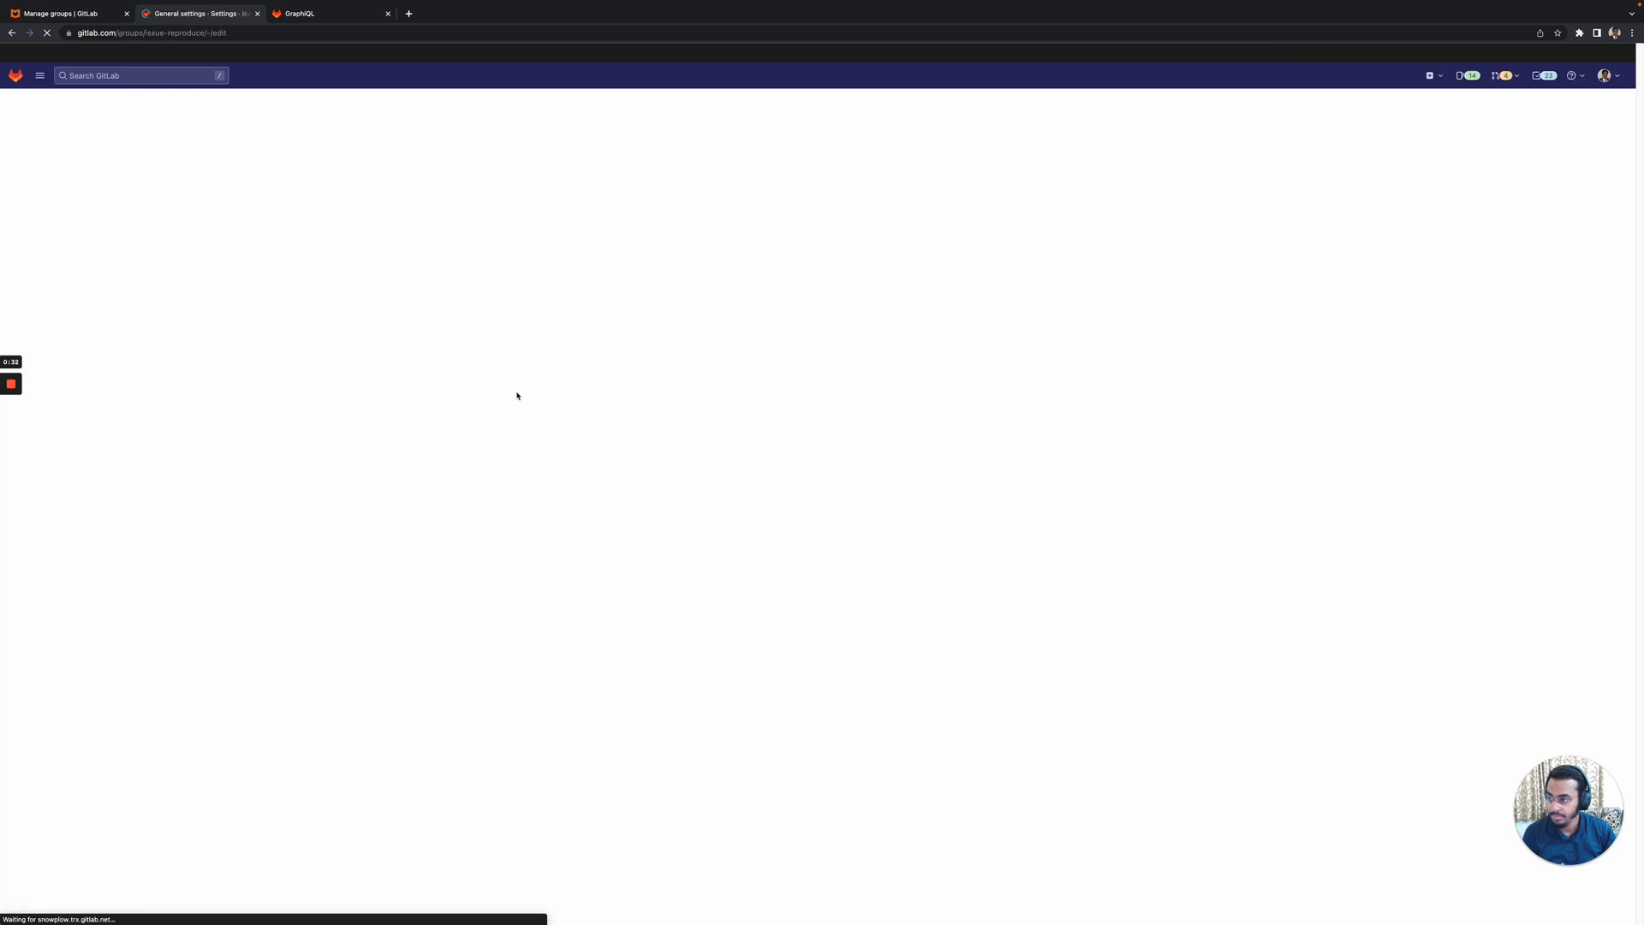
pyautogui.scroll(-3, 1241, 493)
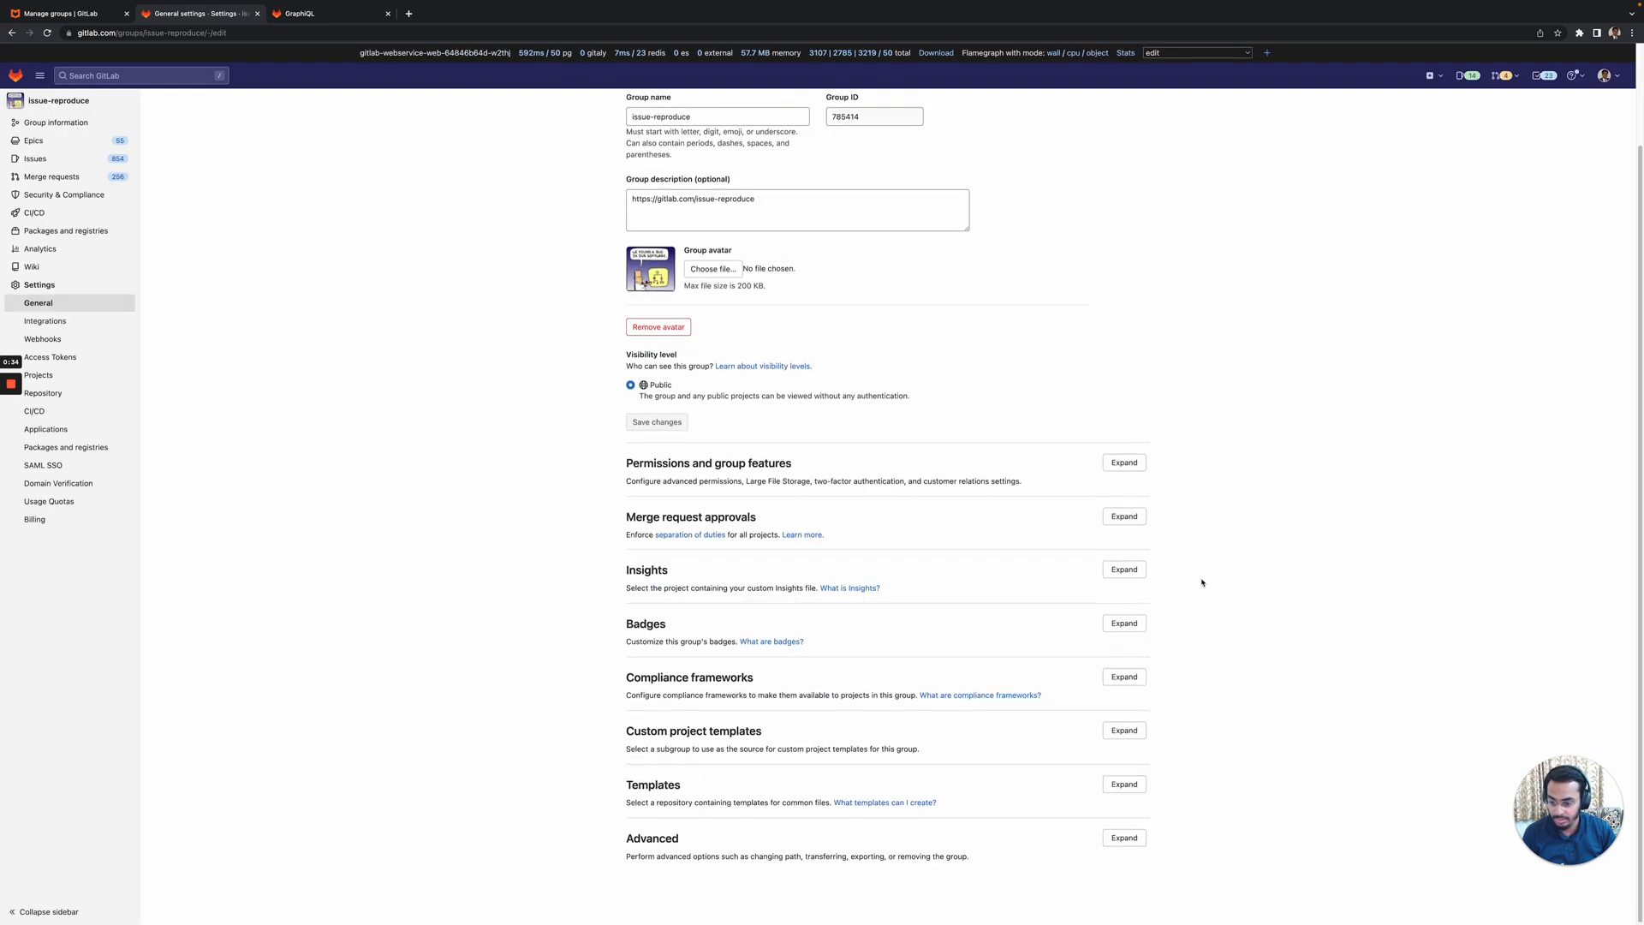
pyautogui.click(1125, 677)
pyautogui.scroll(-3, 1249, 643)
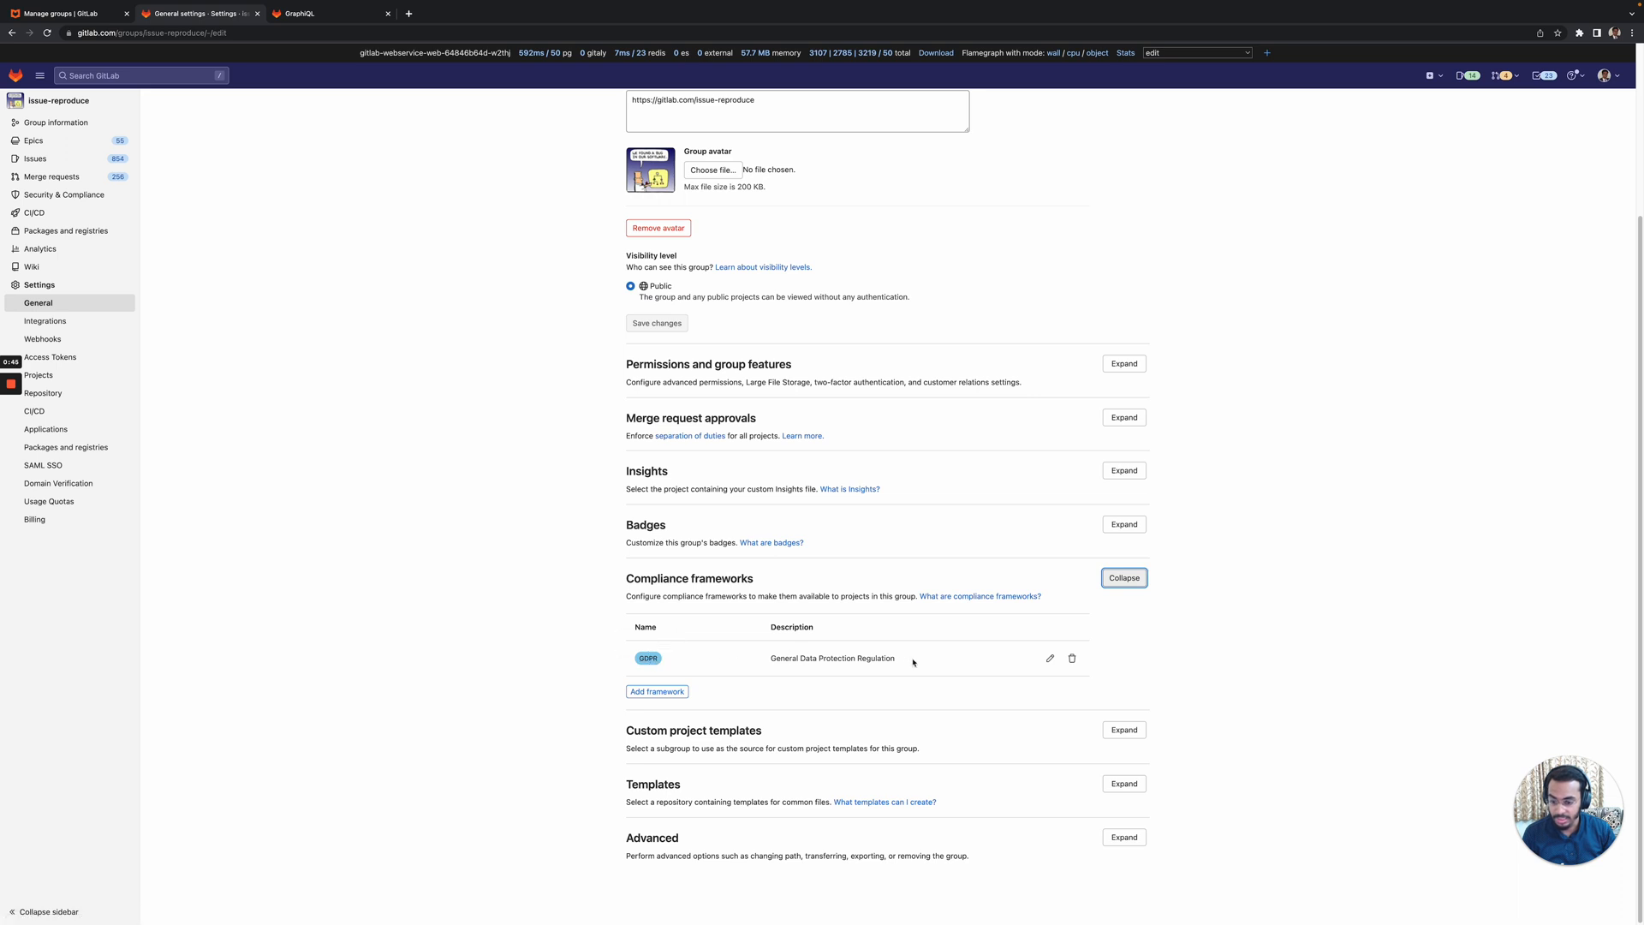
# Step: Switch to GraphiQL and run the complianceFrameworks query for the issue-reproduce namespace to check each framework's default value
pyautogui.click(342, 14)
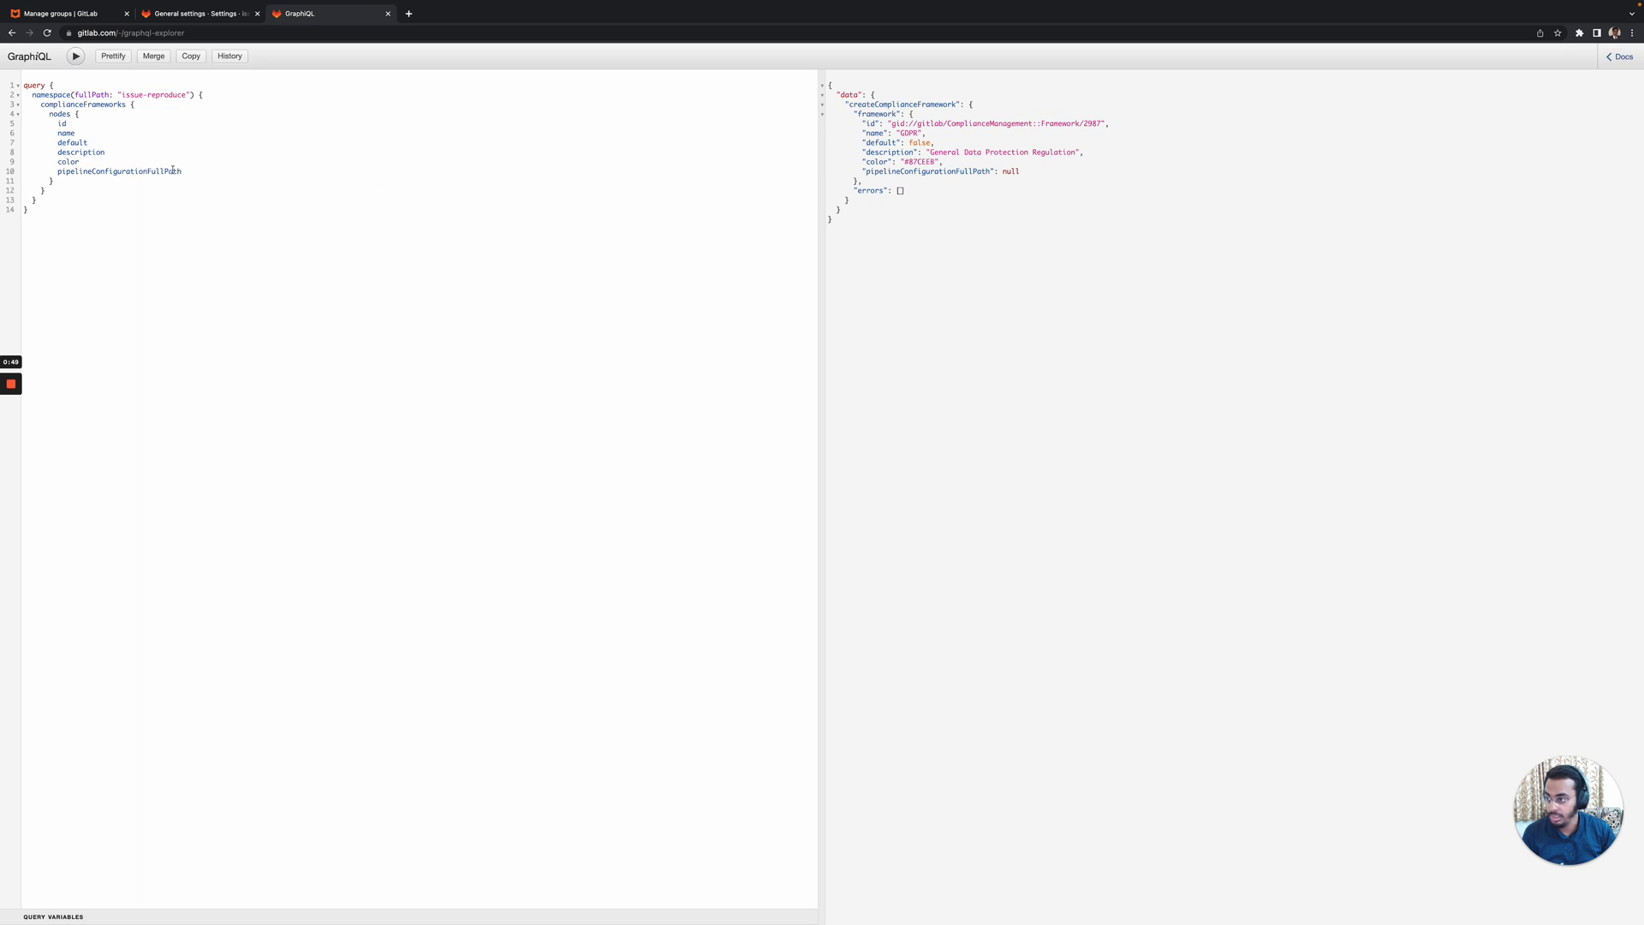
pyautogui.click(76, 58)
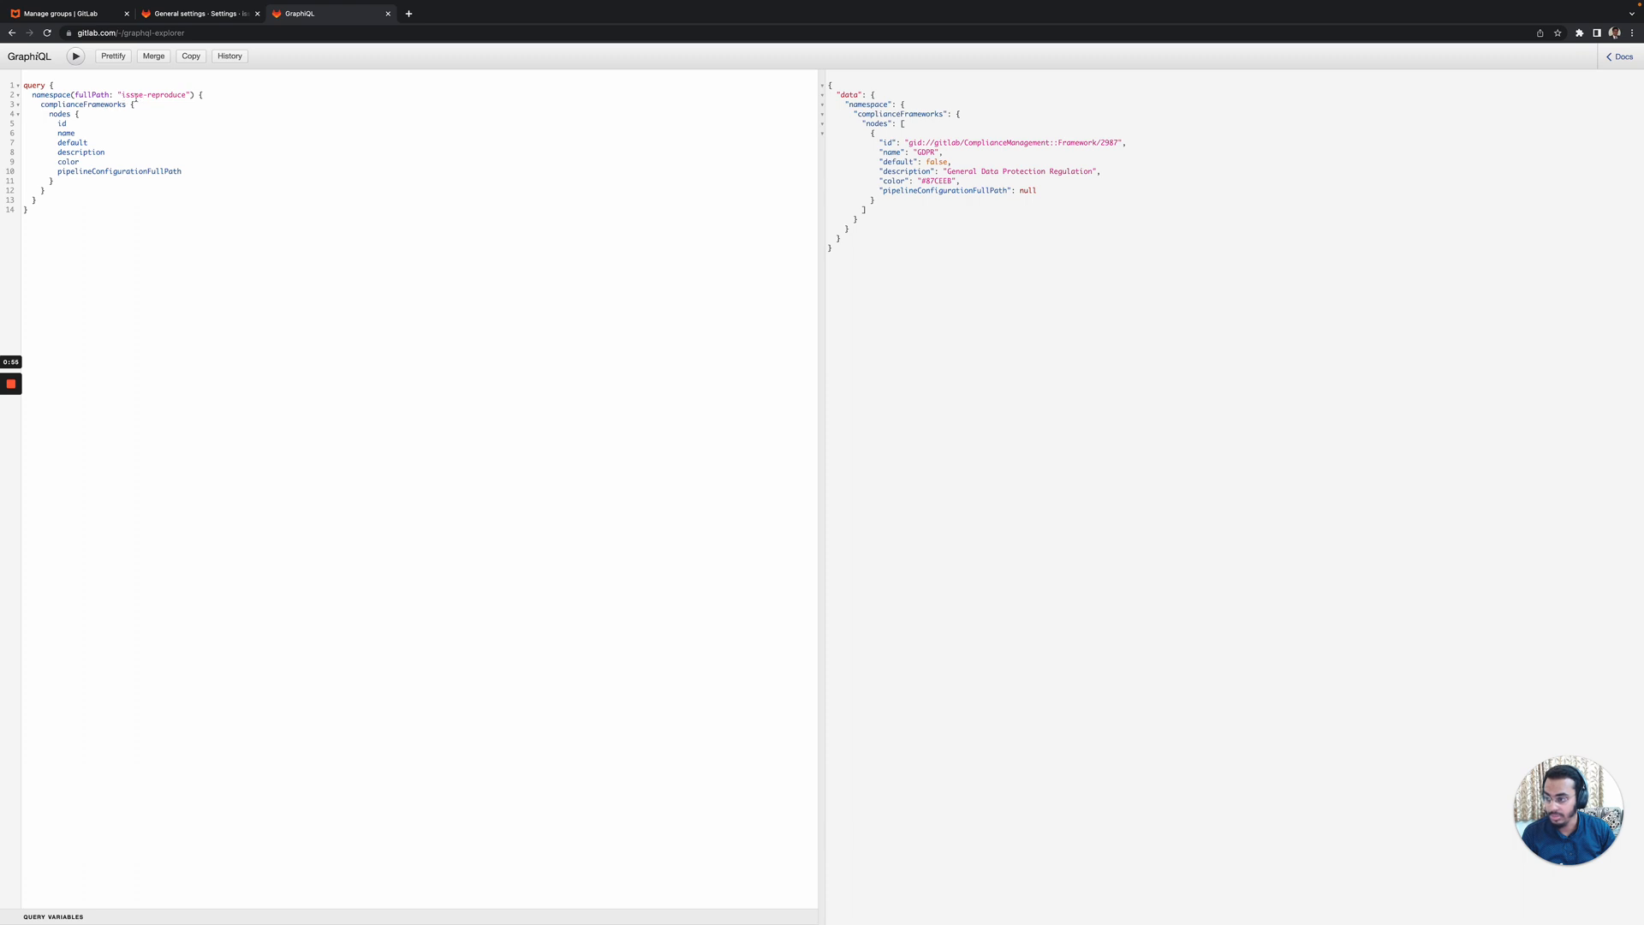
pyautogui.moveTo(129, 95); pyautogui.dragTo(171, 95)
pyautogui.click(352, 132)
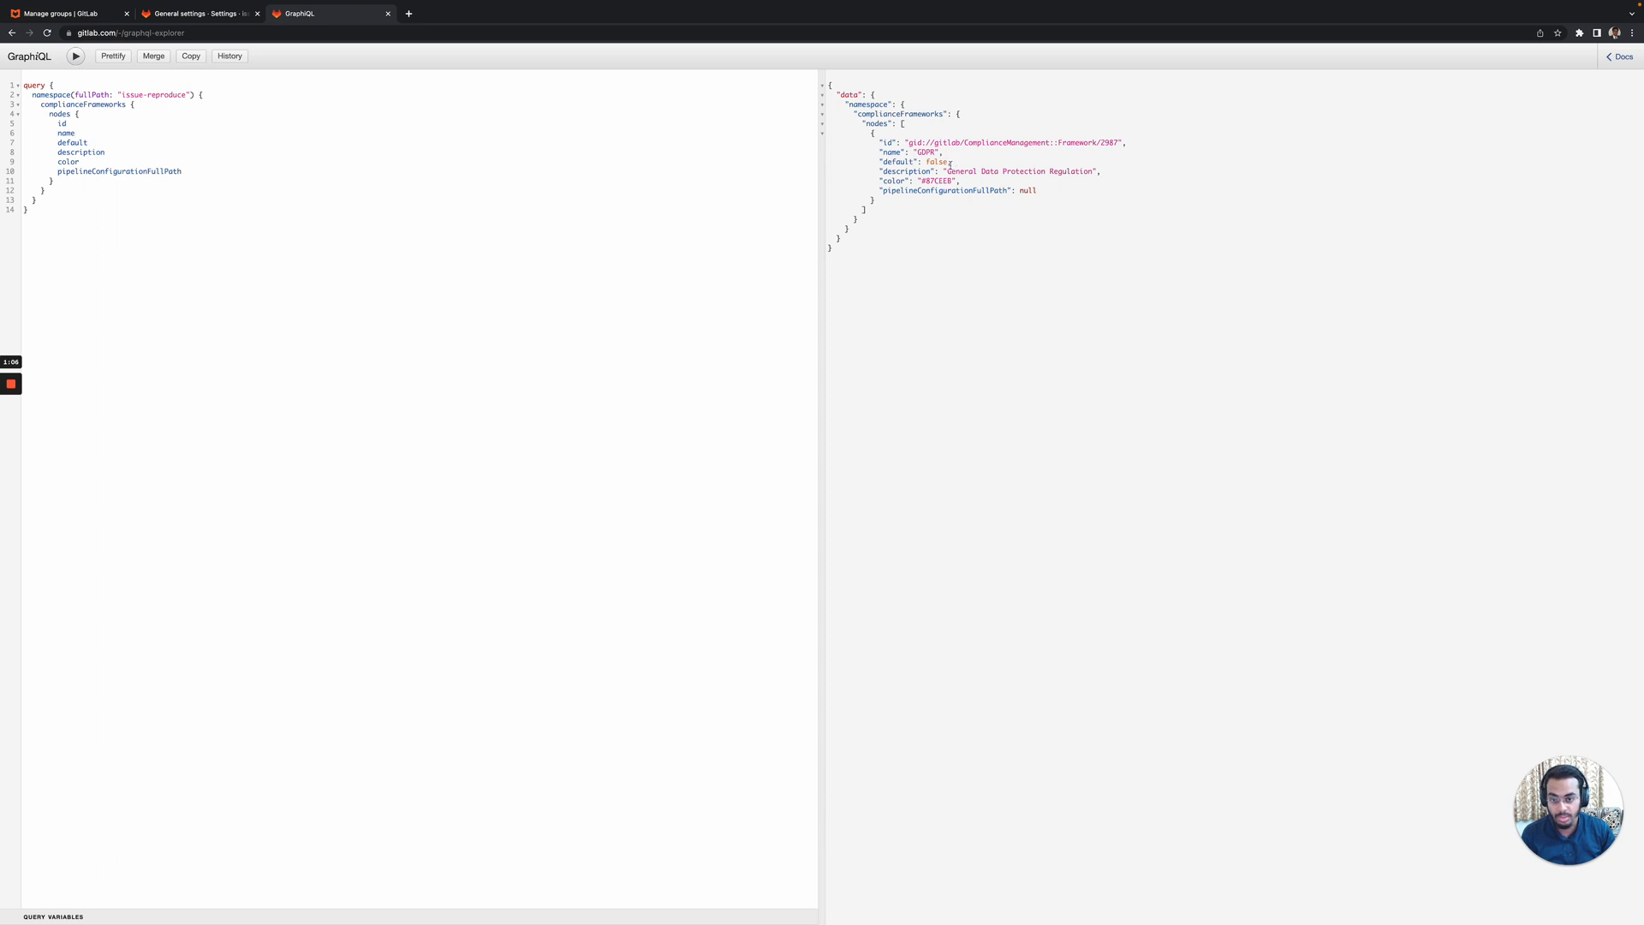
# Step: Create a private blank project named "Project A" in the issue-reproduce group, dismiss the creation notice and reload the project page
pyautogui.click(190, 16)
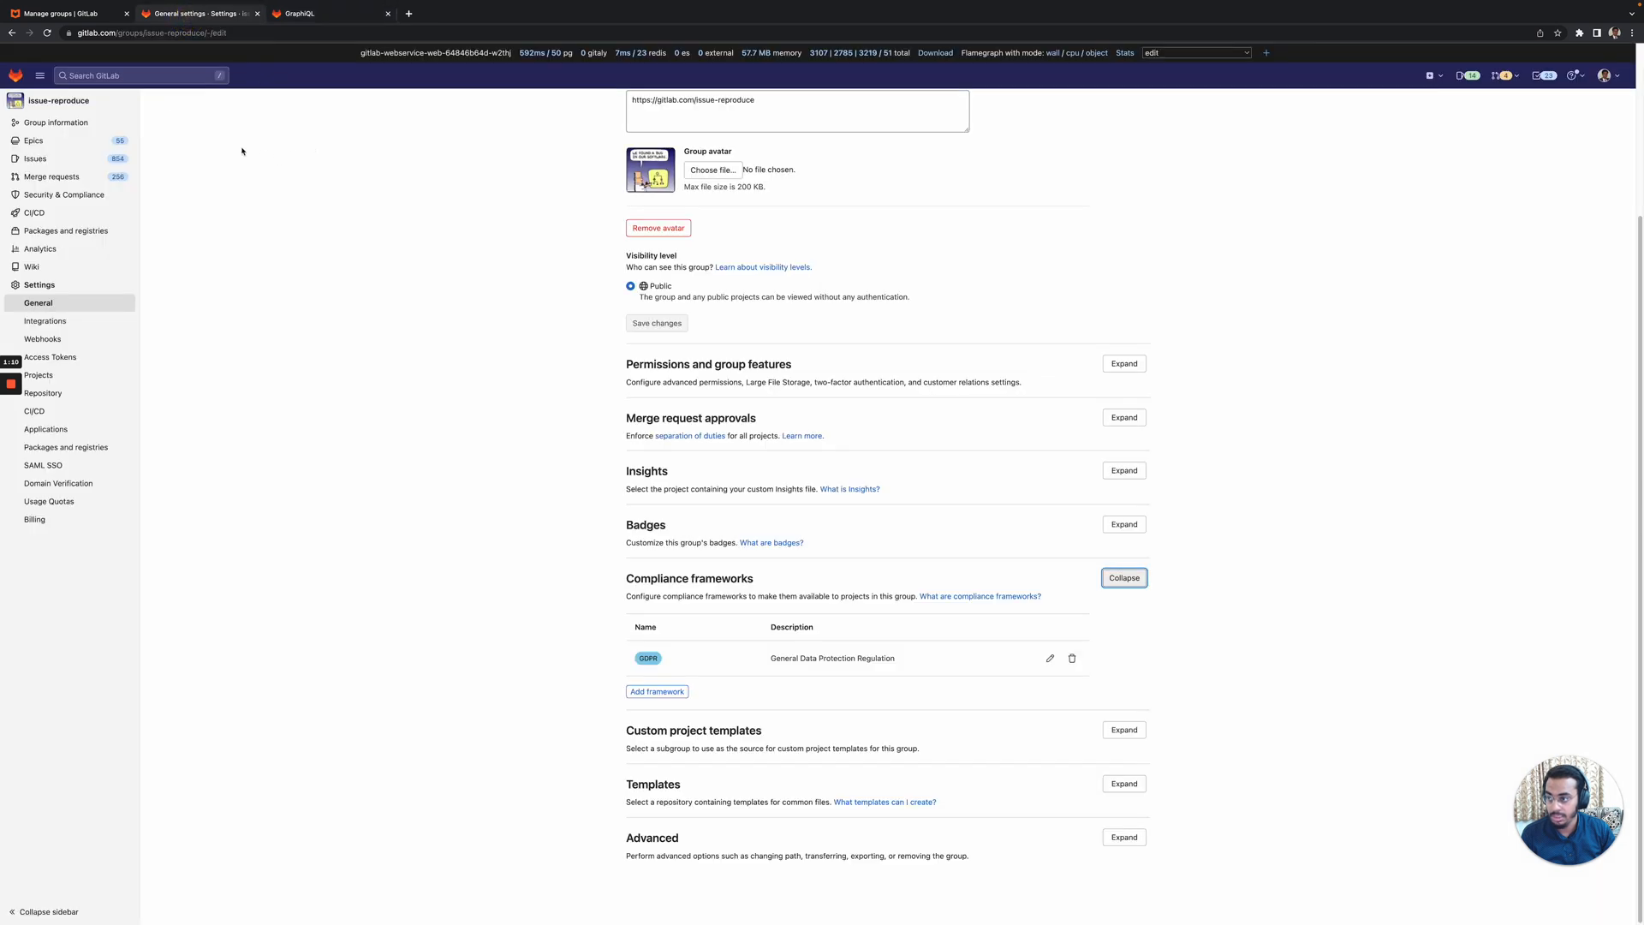
pyautogui.click(77, 110)
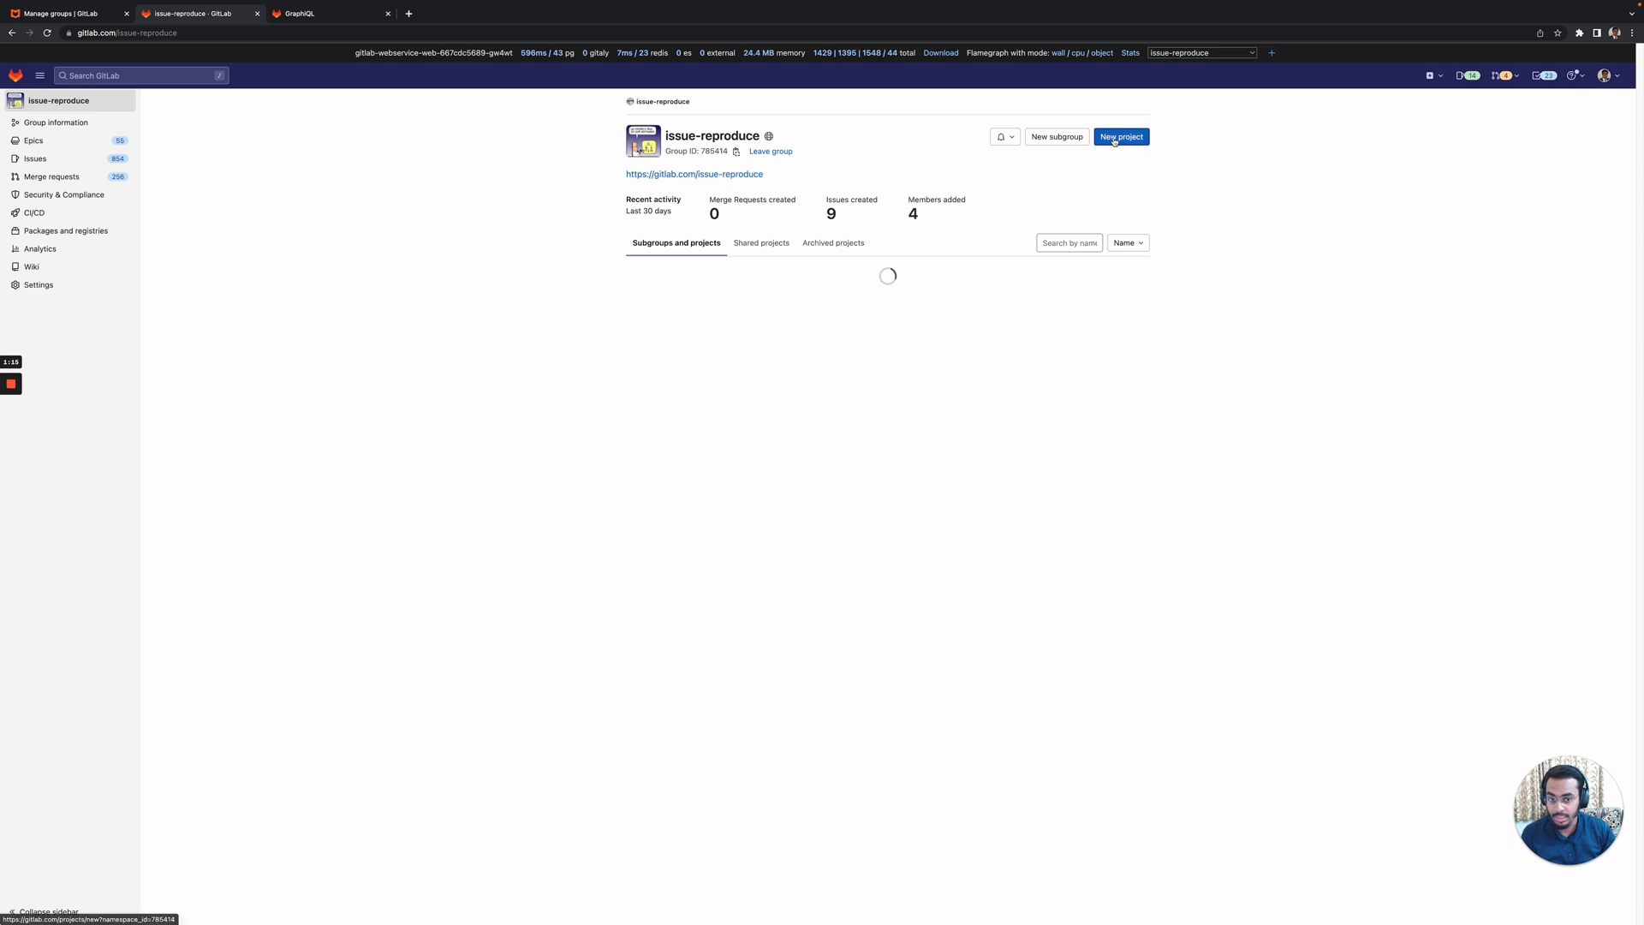
pyautogui.click(1116, 139)
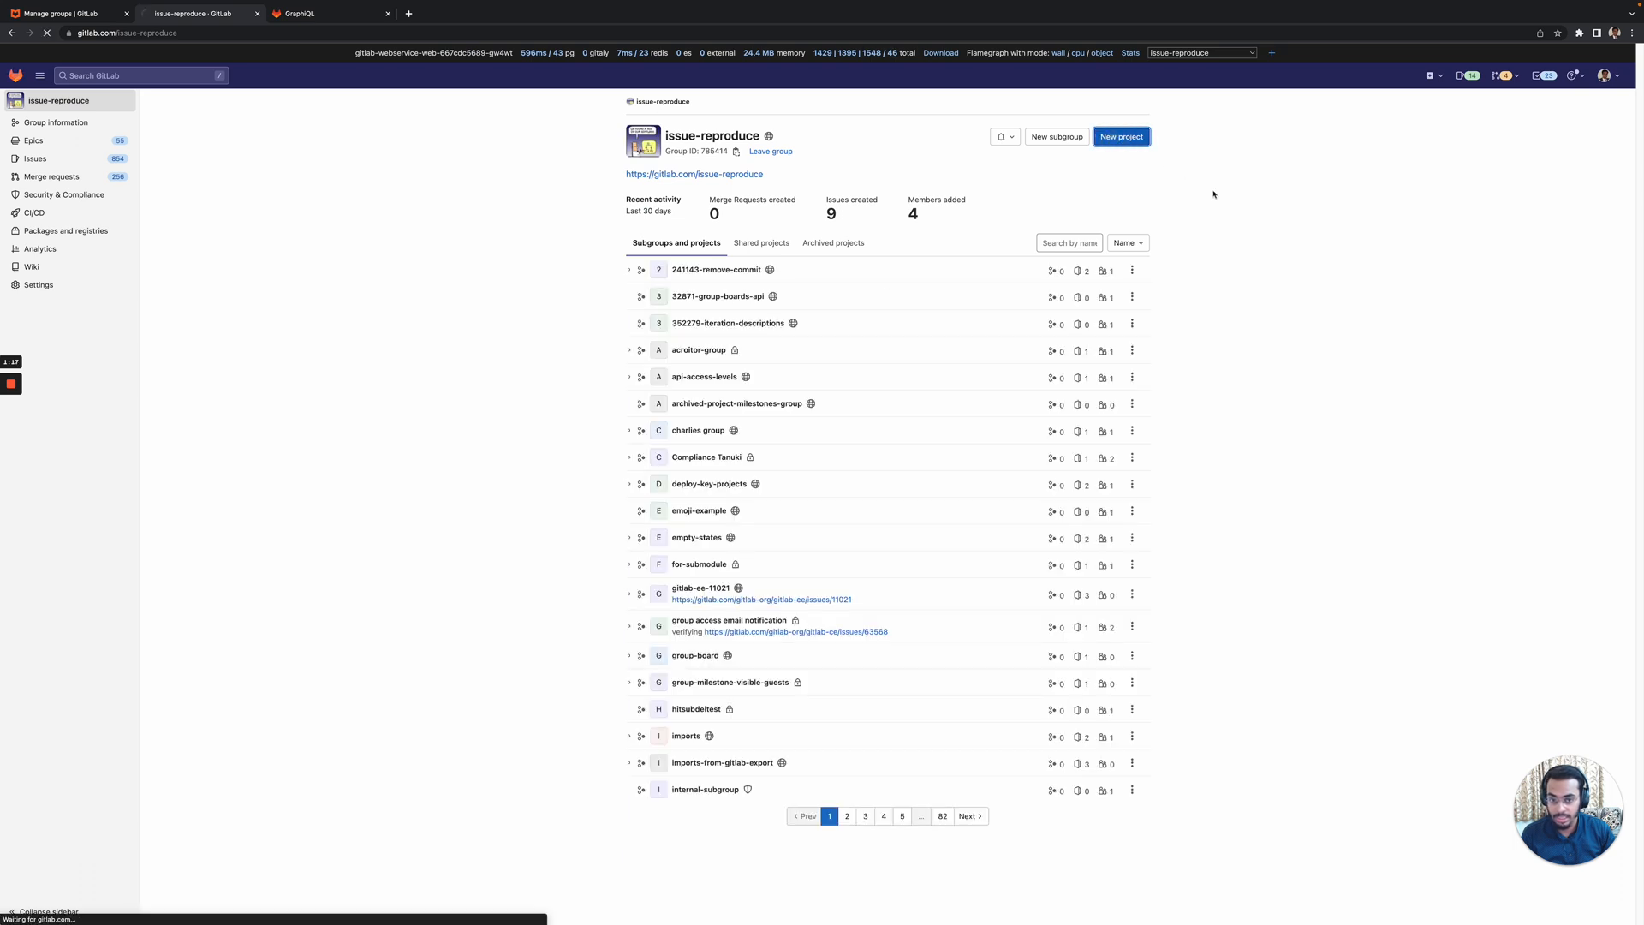
pyautogui.click(673, 221)
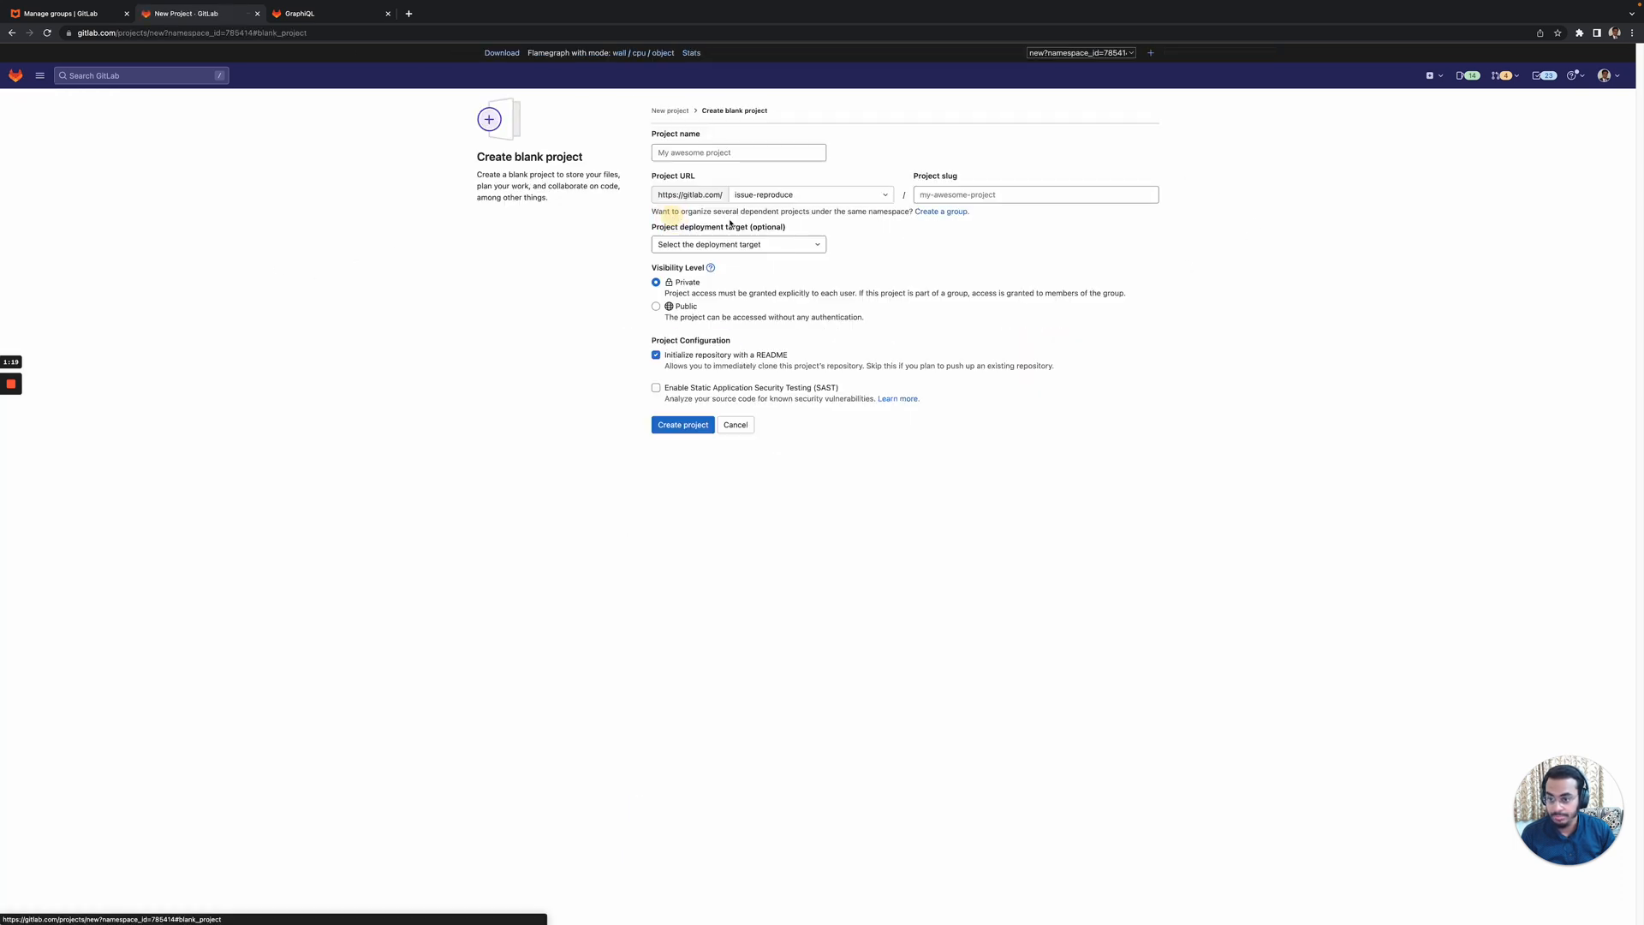
pyautogui.click(756, 155)
pyautogui.write('P')
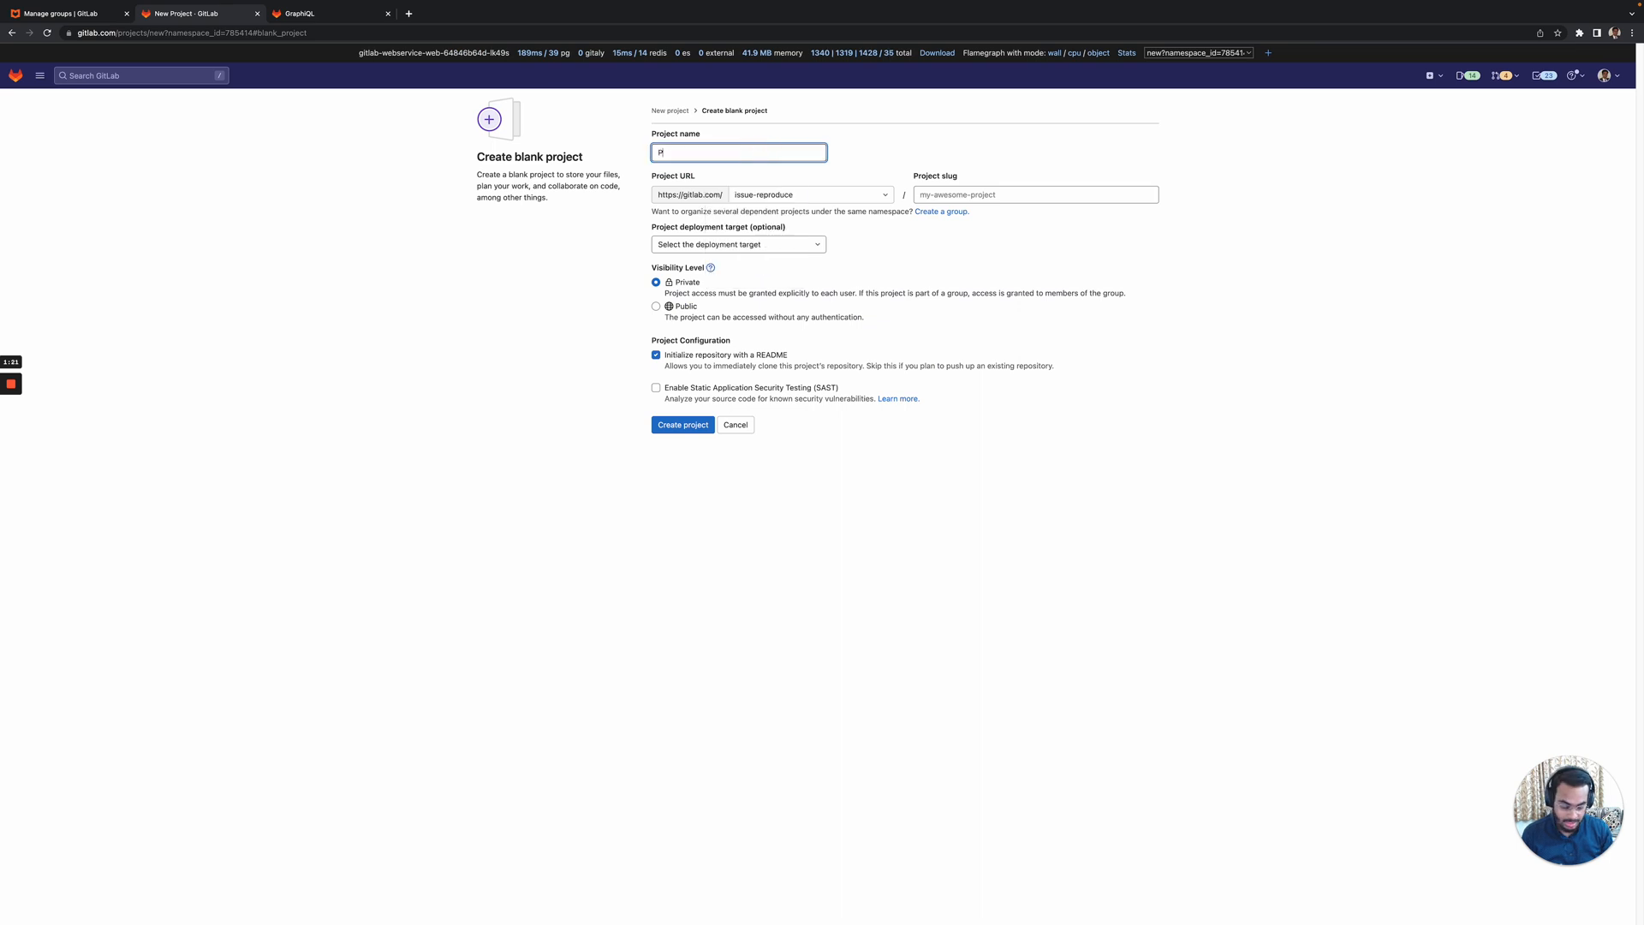
pyautogui.write('roject A')
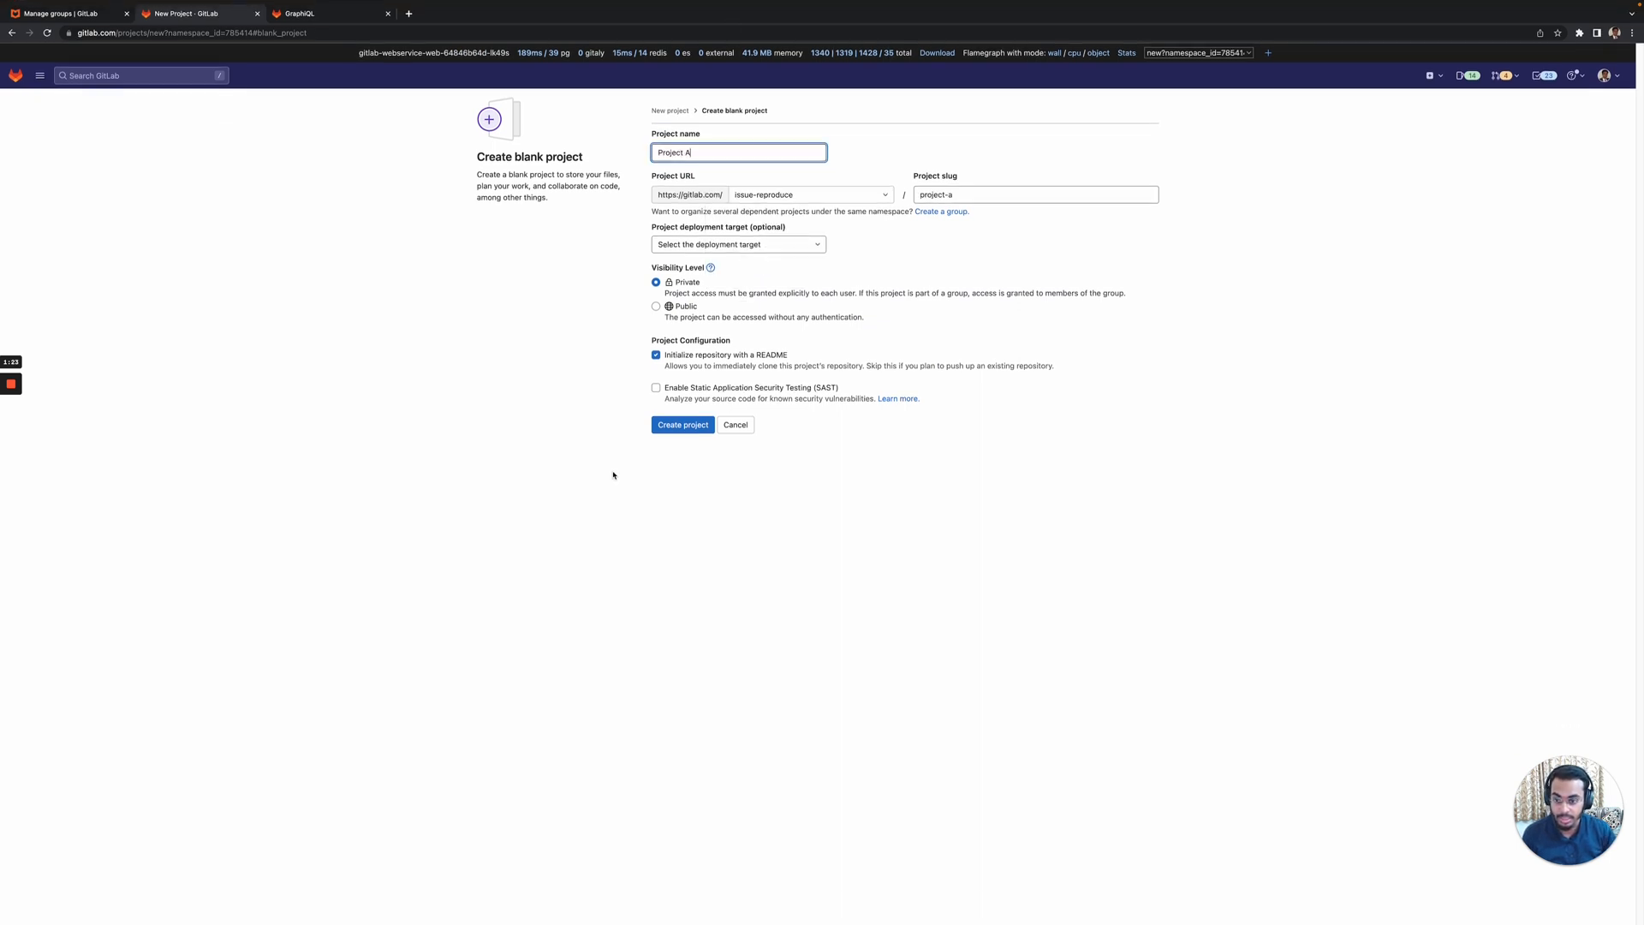
pyautogui.click(697, 437)
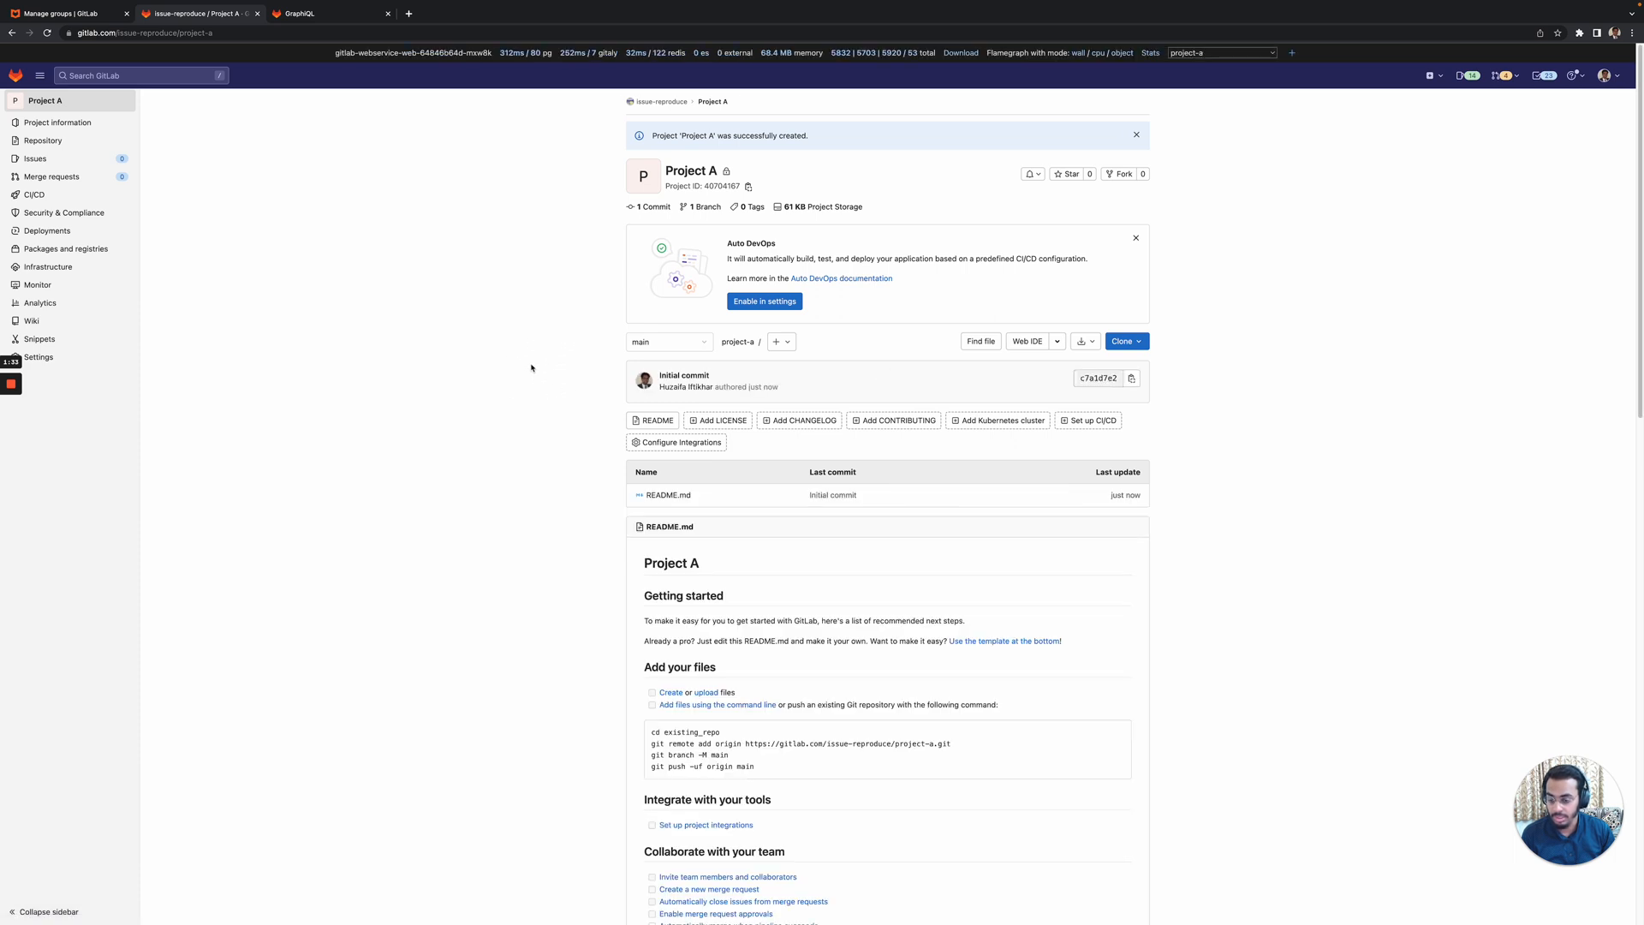
pyautogui.click(1136, 135)
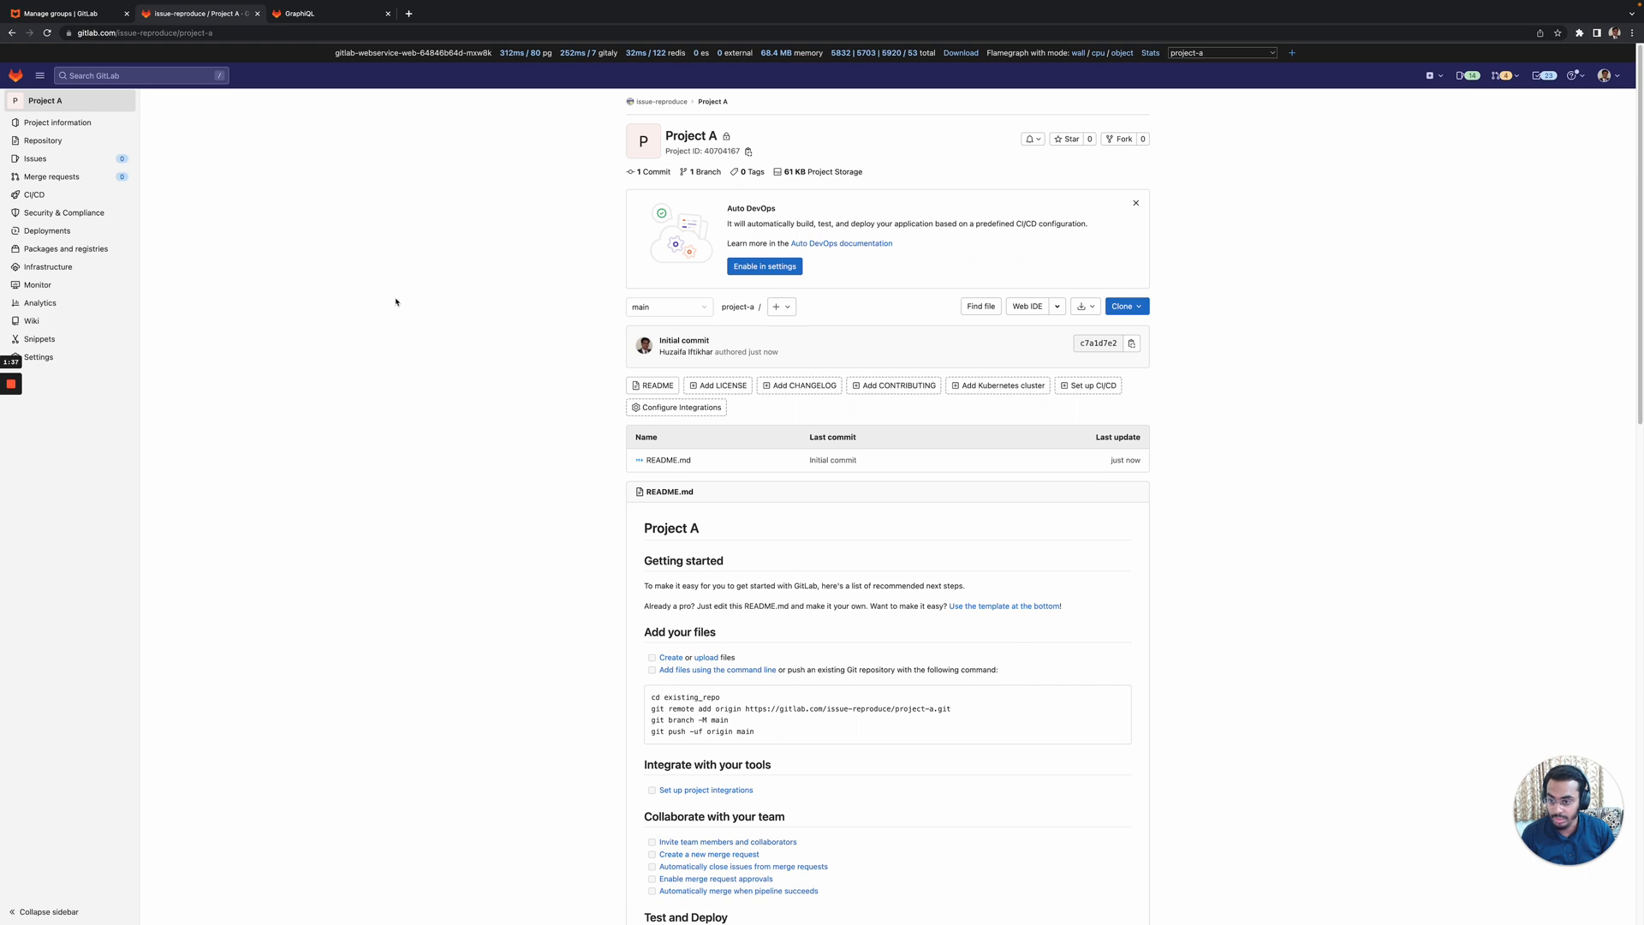
pyautogui.press('super+r')
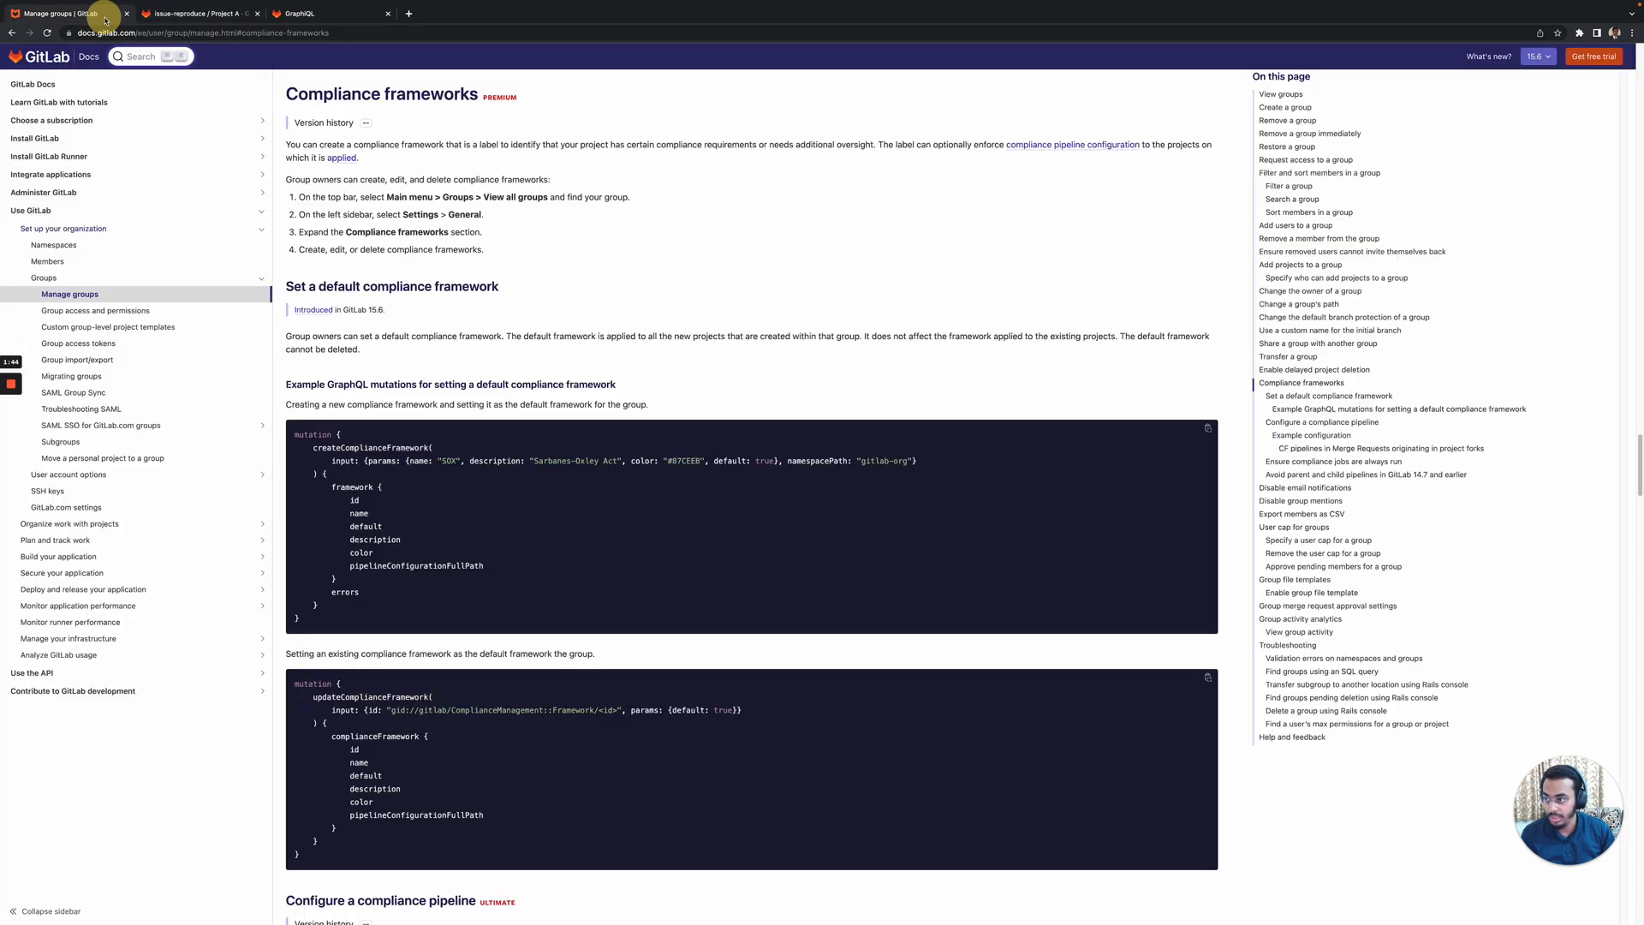
# Step: Copy the createComplianceFramework example mutation from the GitLab documentation and replace the query in GraphiQL with it
pyautogui.click(103, 16)
pyautogui.scroll(-2, 770, 381)
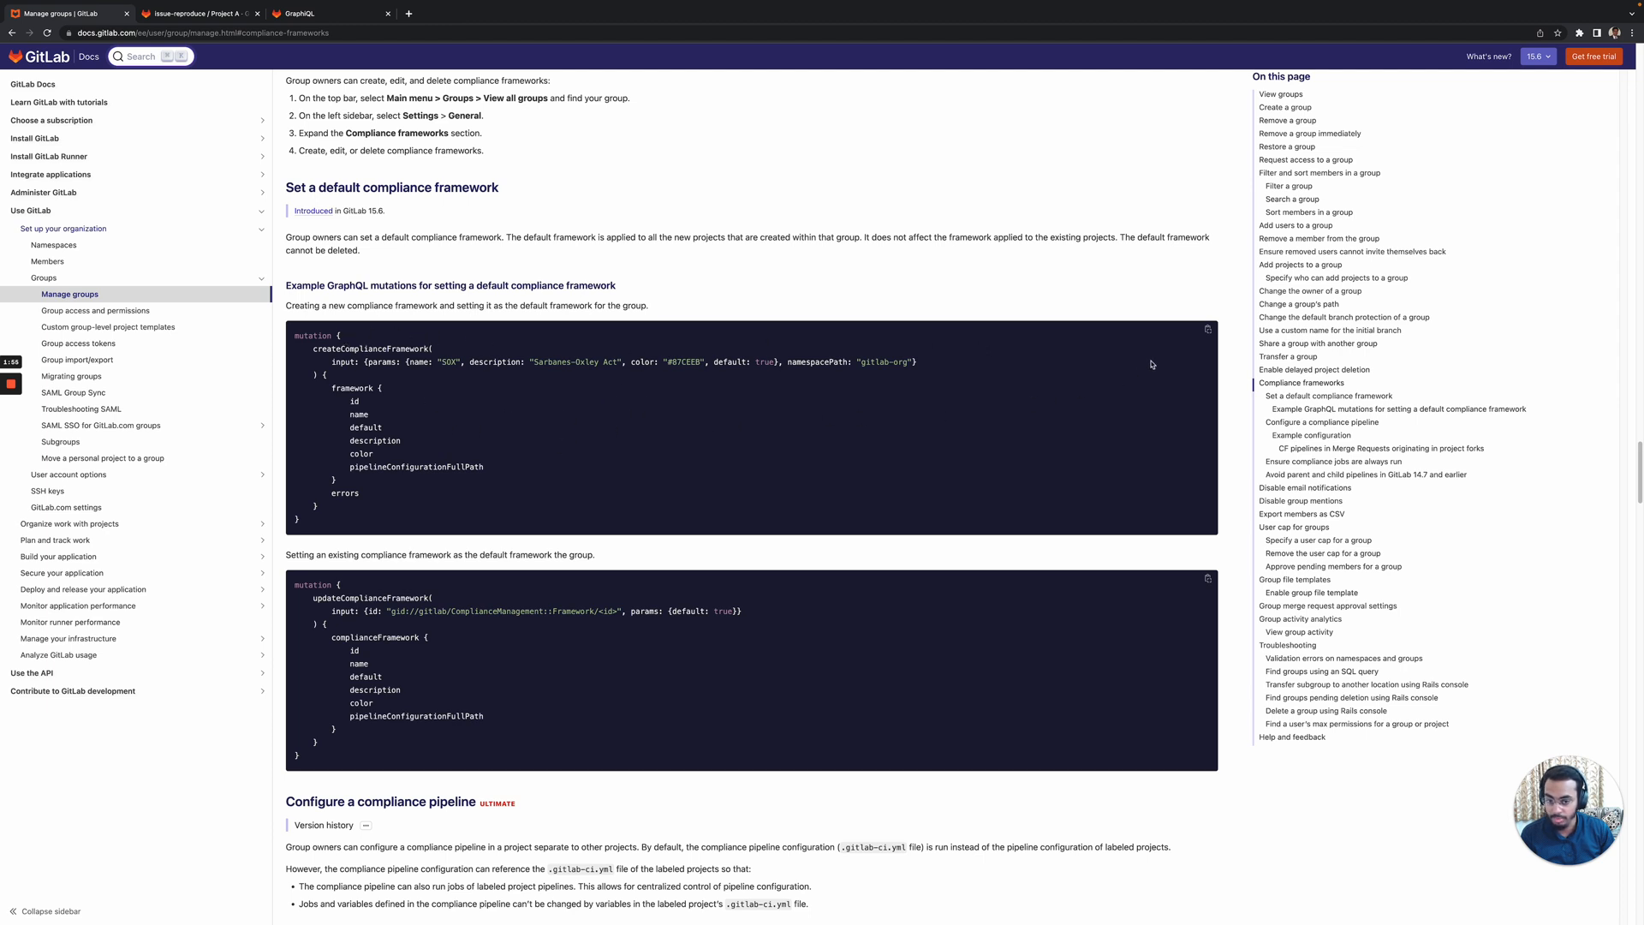
pyautogui.click(1207, 329)
pyautogui.click(187, 14)
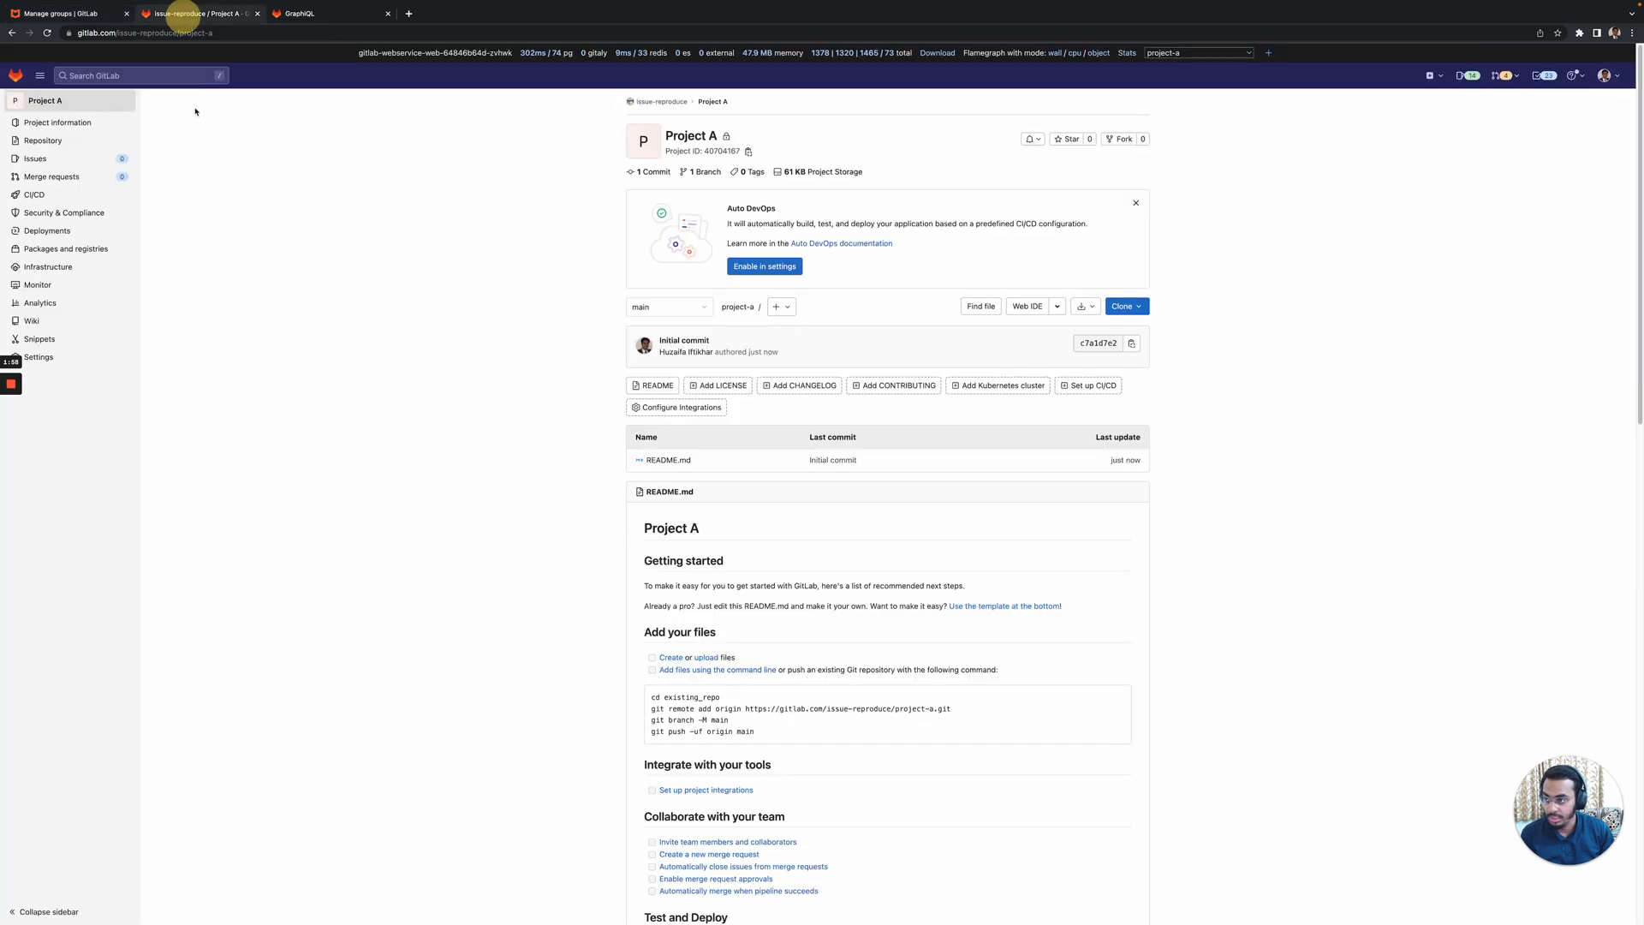
pyautogui.click(295, 14)
pyautogui.click(304, 137)
pyautogui.hotkey('ctrl', 'a')
pyautogui.write('mutation {     createComplianceFramework(         input: {params: {name: "SOX", description: "Sarbanes-Oxley Act", color: "#87CEEB", default: true}, namespacePath: "gitlab-org"}     ) {         framework {             id             name             default             description             color             pipelineConfigurationFullPath         }         errors     } }')
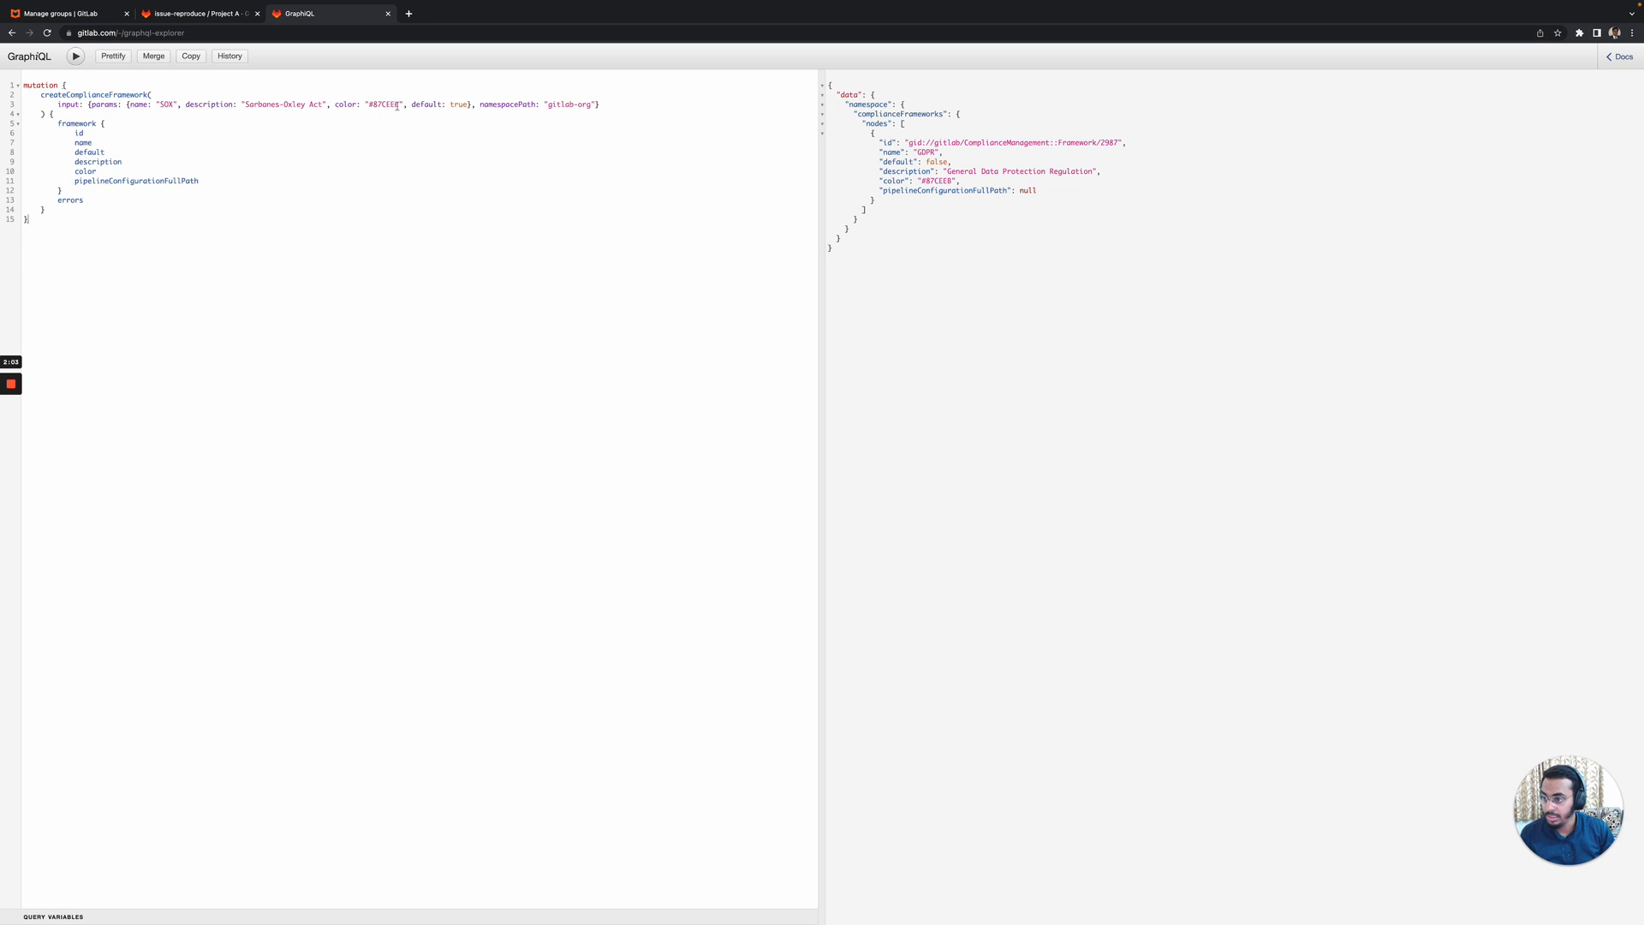
# Step: Set the mutation's namespacePath to "issue-reproduce" and run it to create the default SOX compliance framework
pyautogui.moveTo(549, 104); pyautogui.dragTo(588, 105)
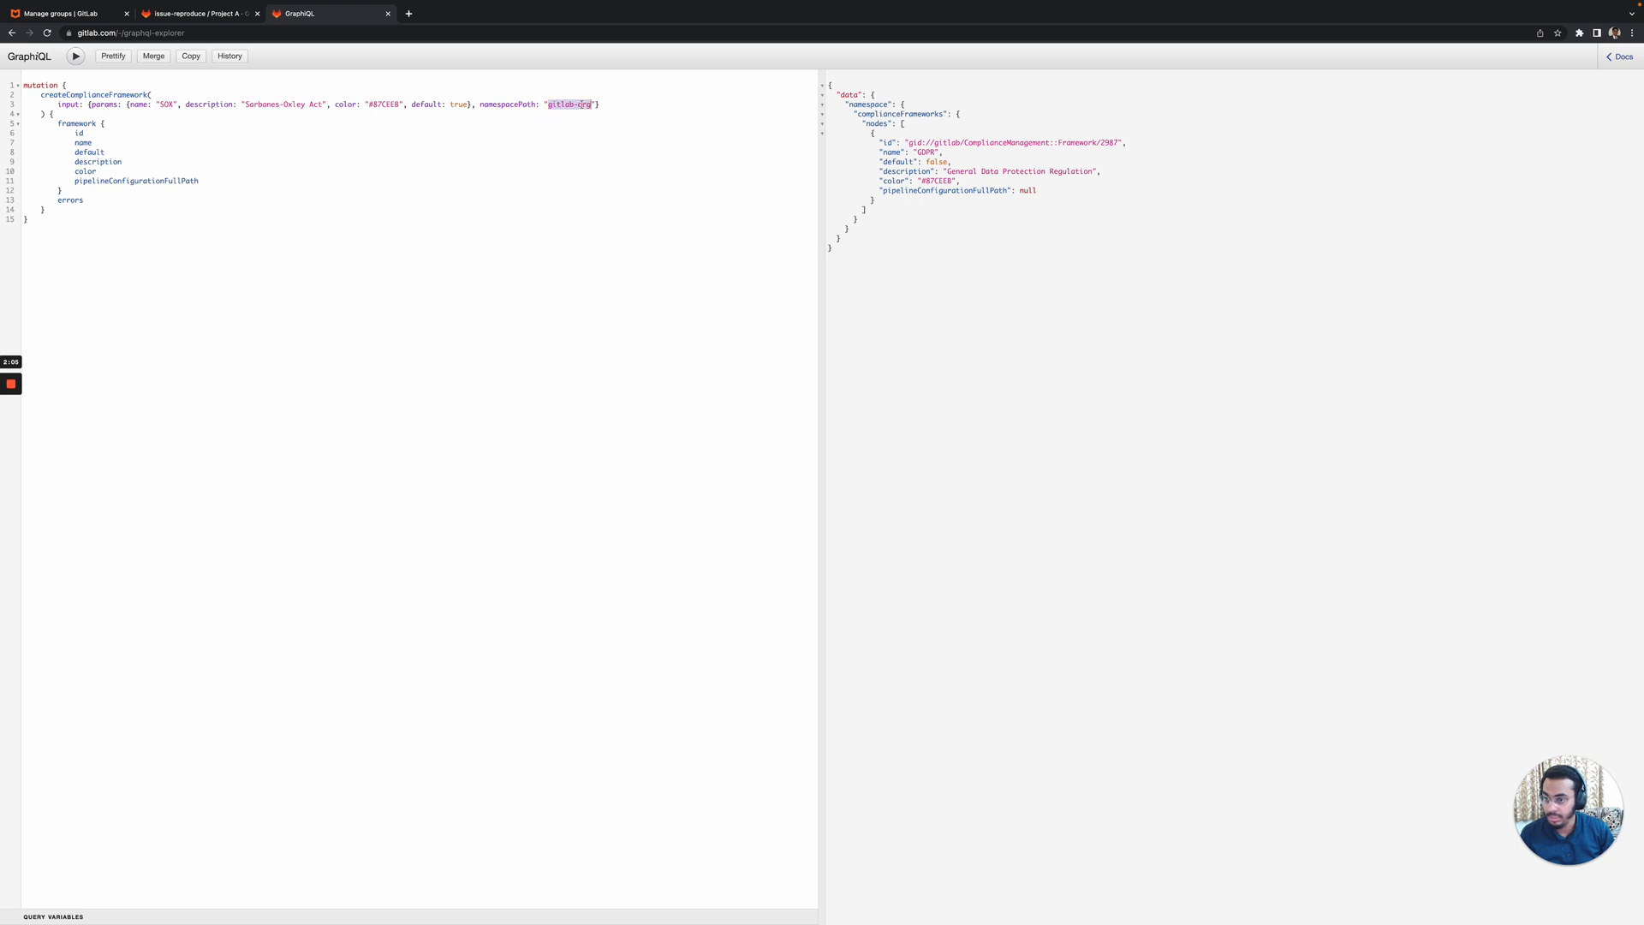
pyautogui.write('issue-')
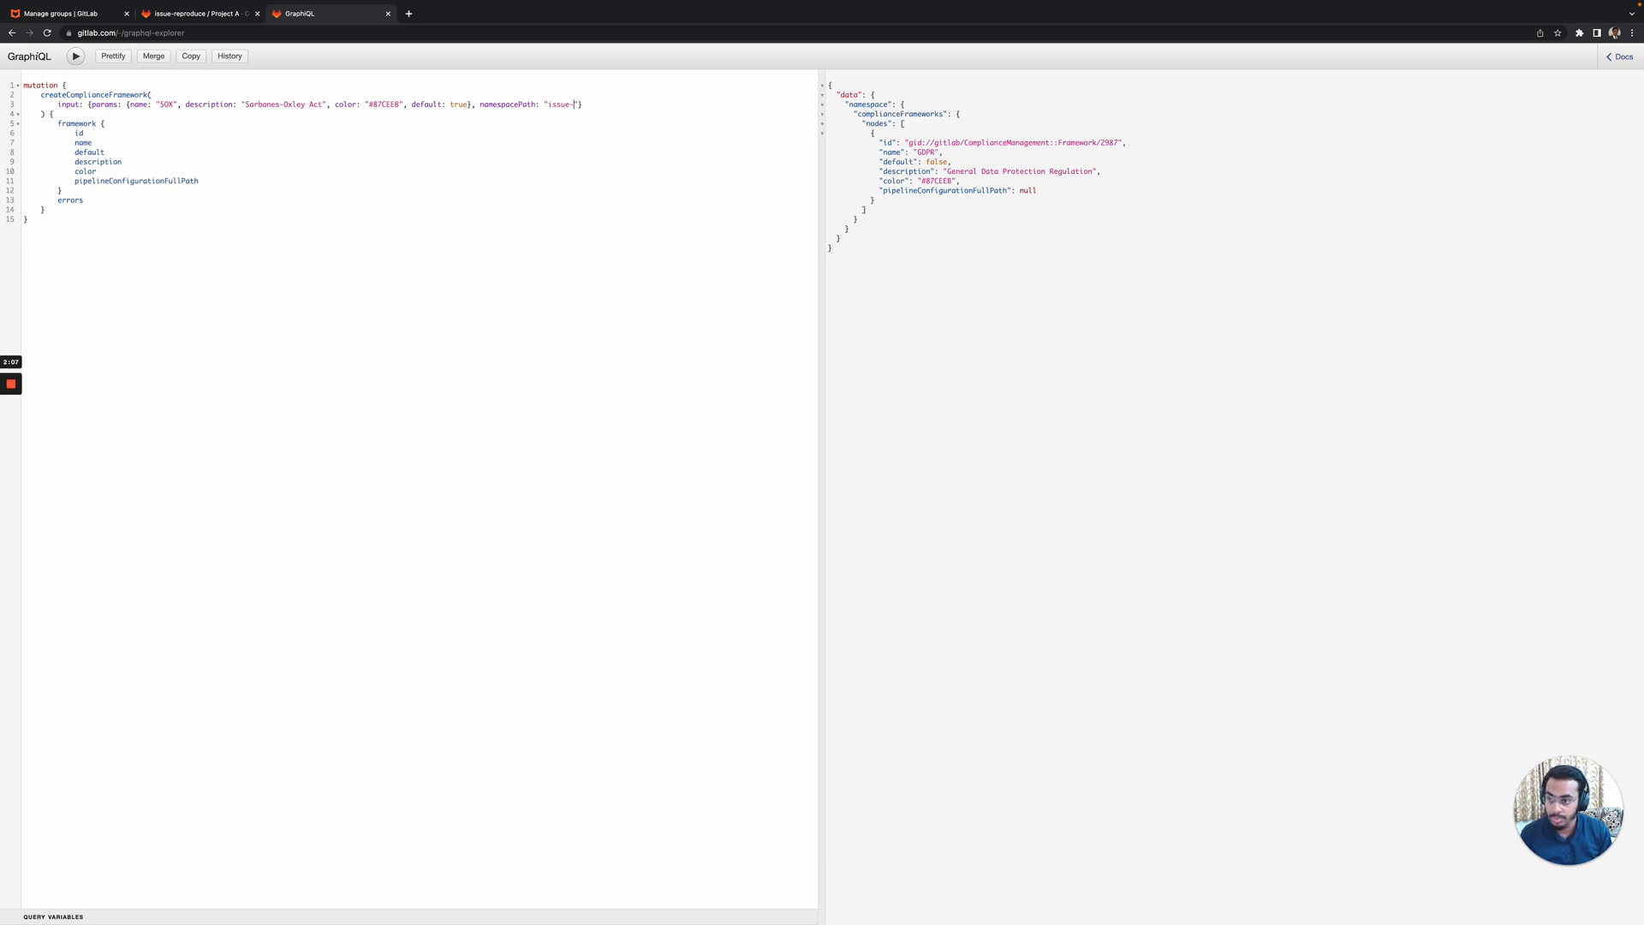
pyautogui.write('repro')
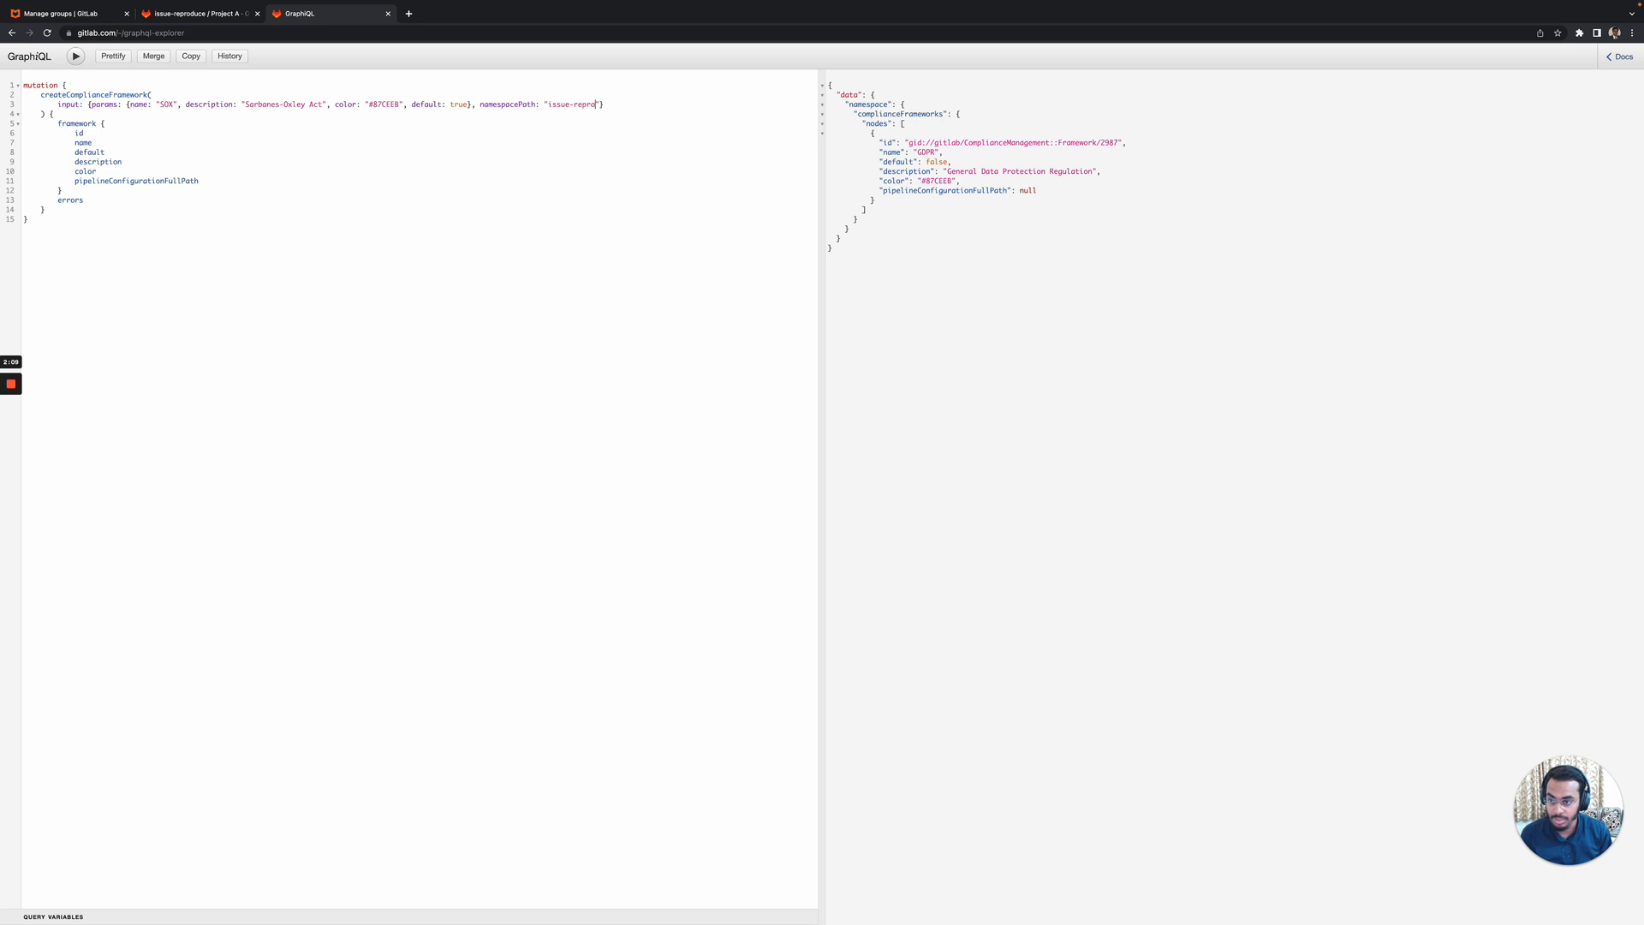
pyautogui.write('duce')
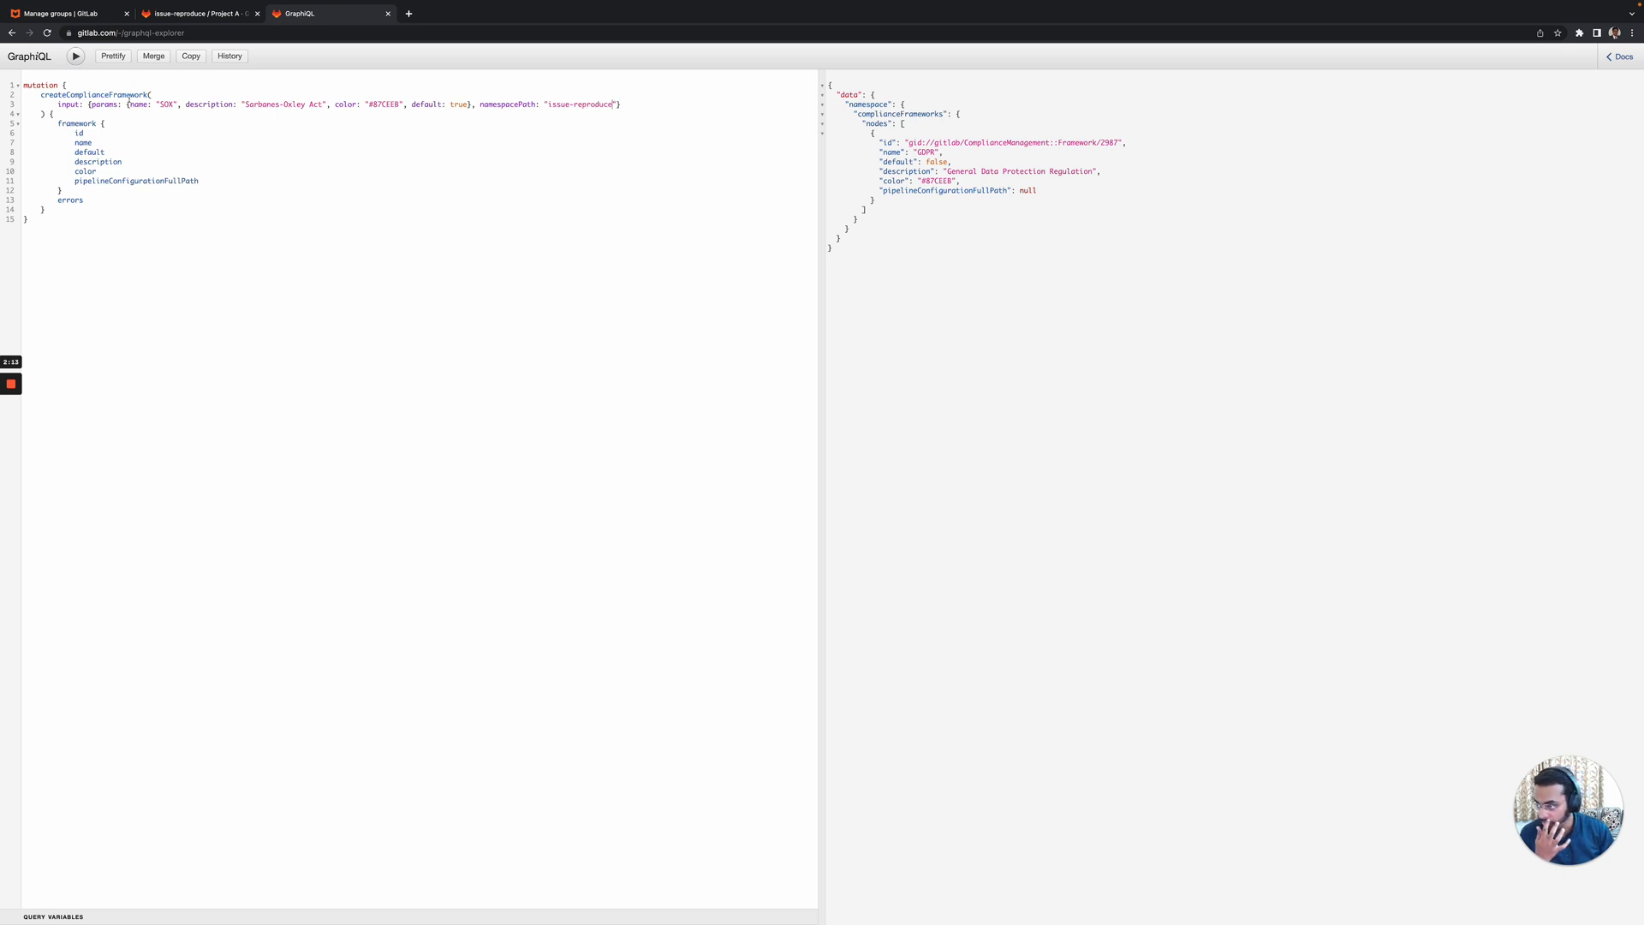
pyautogui.moveTo(129, 95)
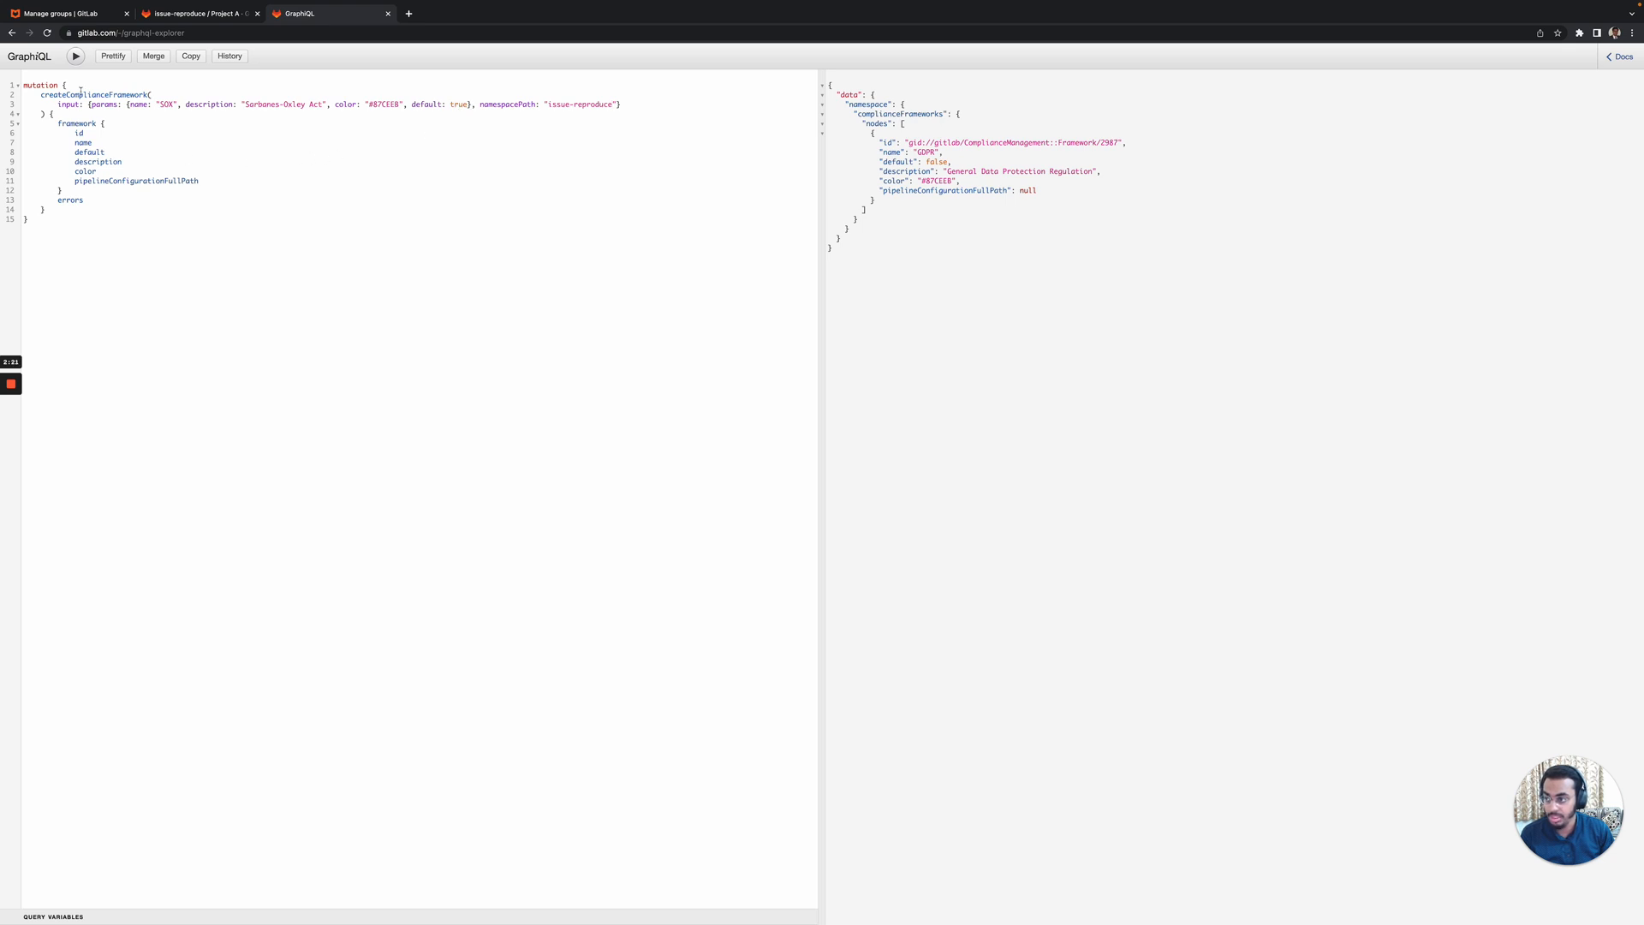
pyautogui.click(76, 56)
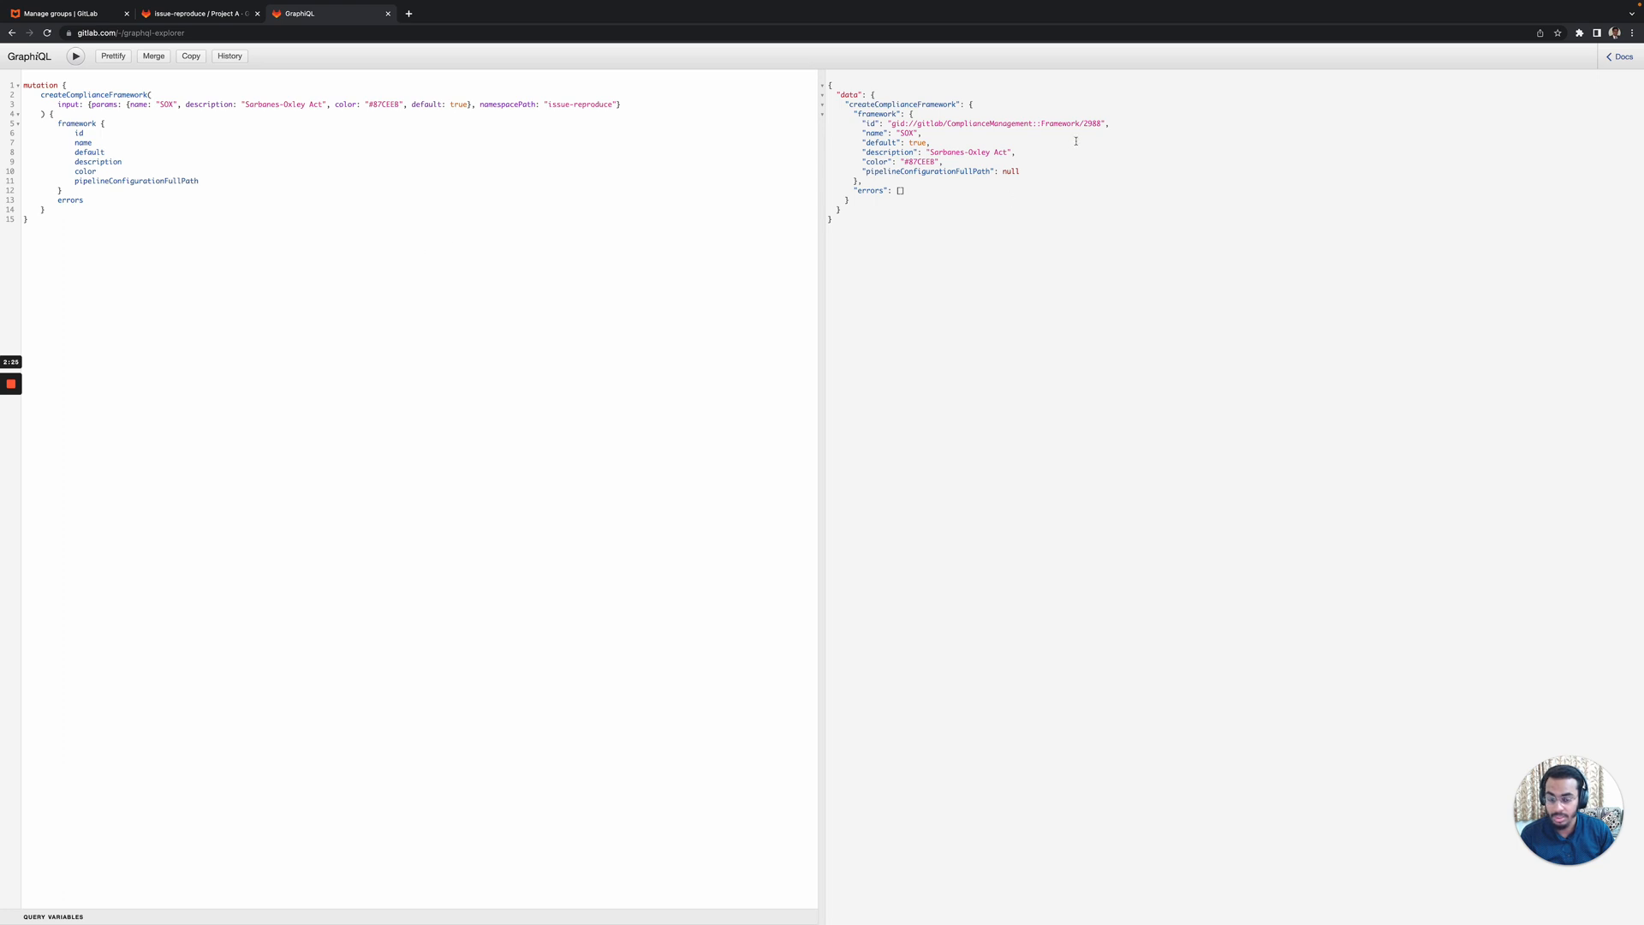
pyautogui.doubleClick(1091, 124)
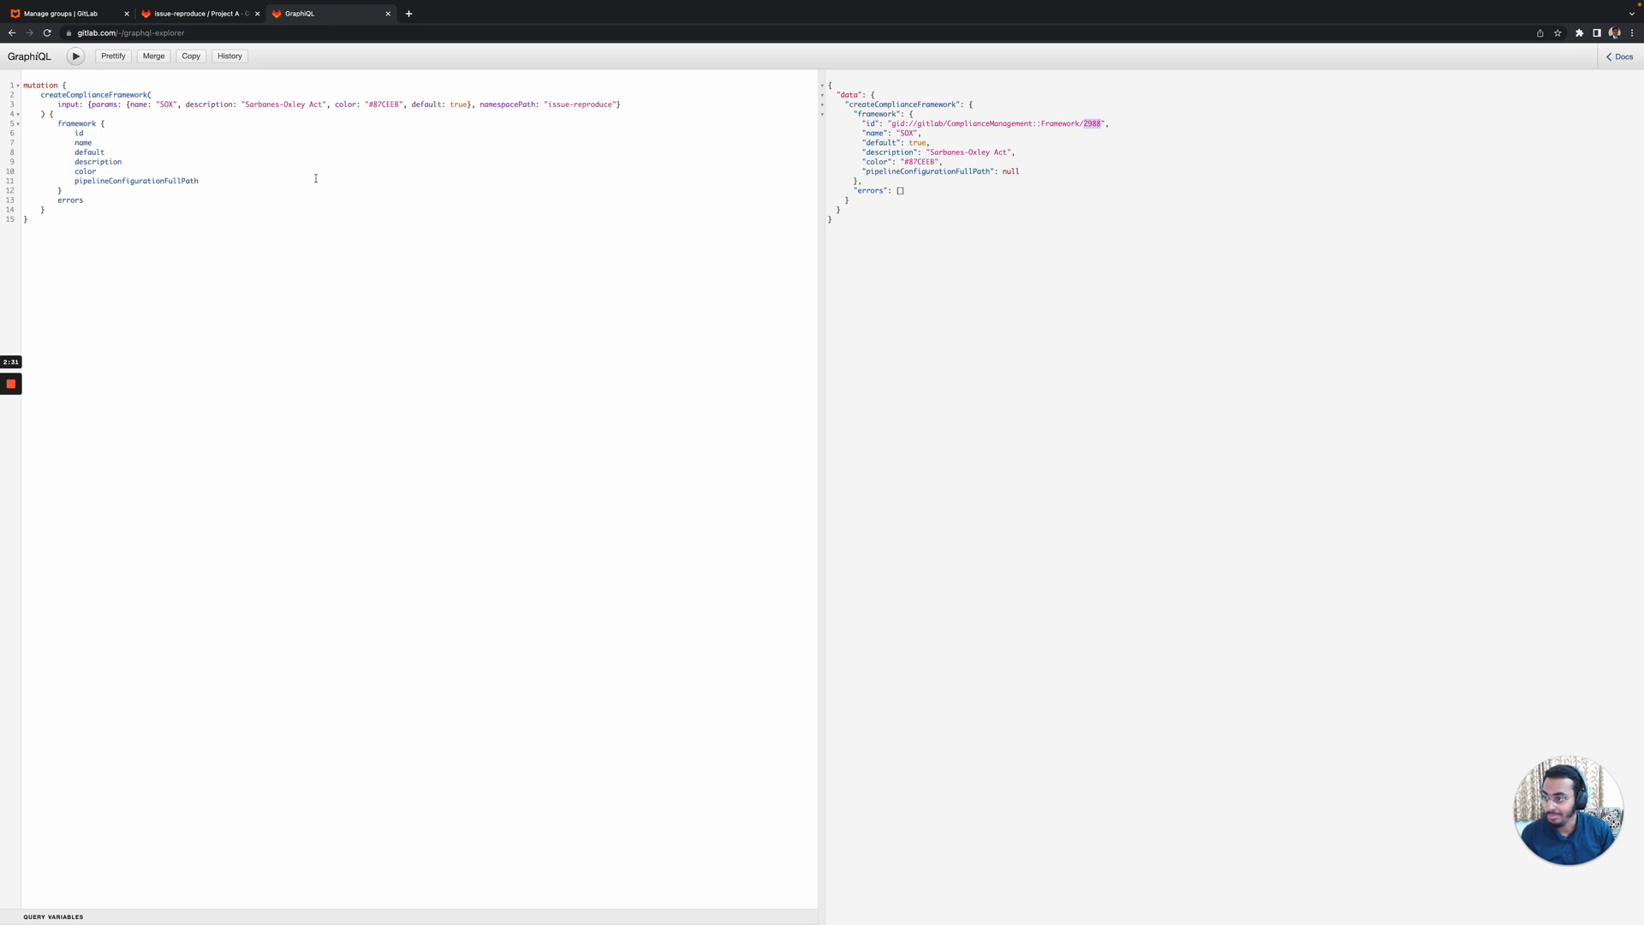
# Step: Restore the earlier complianceFrameworks query and run it again to check which framework is the group's default
pyautogui.click(275, 171)
pyautogui.press('super+z')
pyautogui.press('super+z')
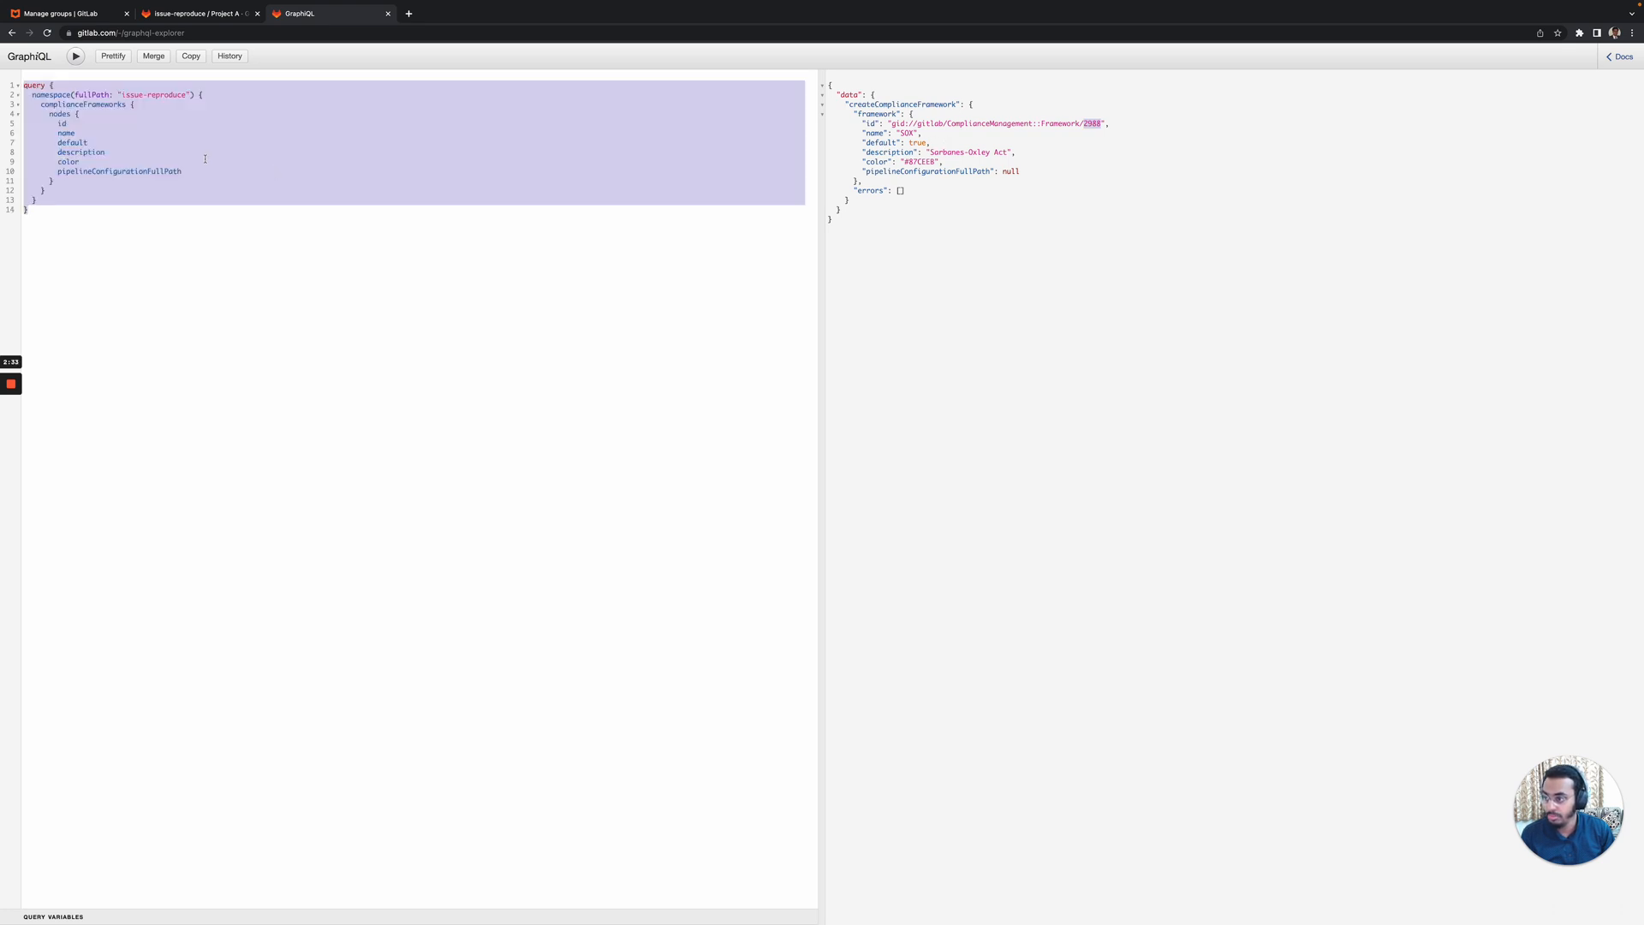
pyautogui.click(204, 158)
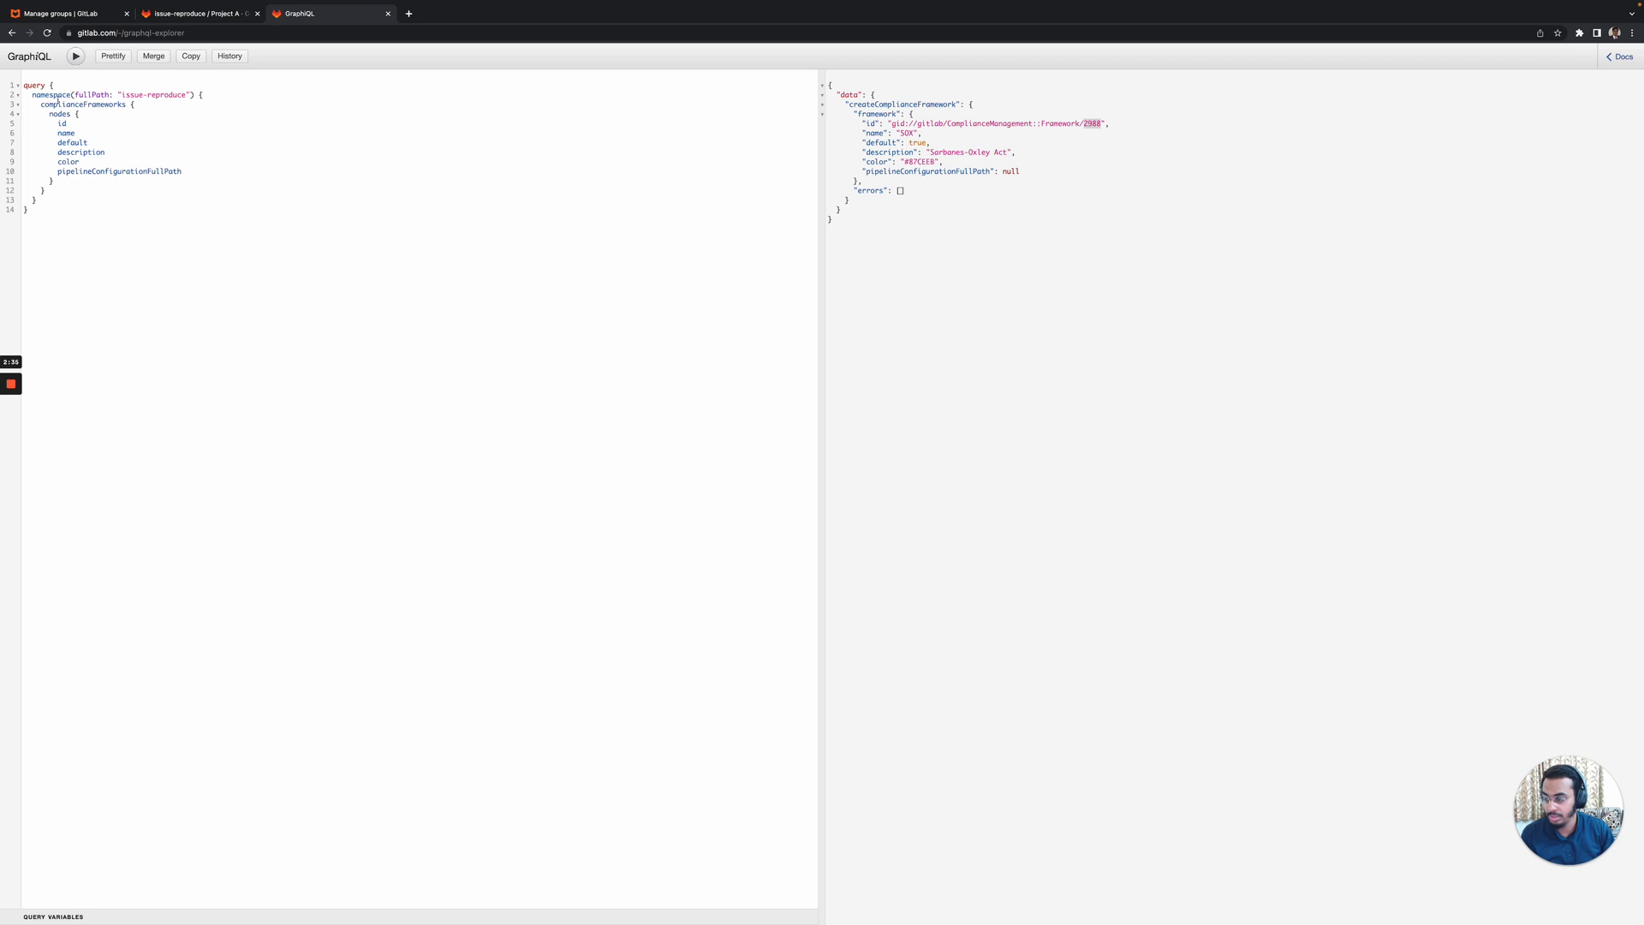
pyautogui.click(76, 57)
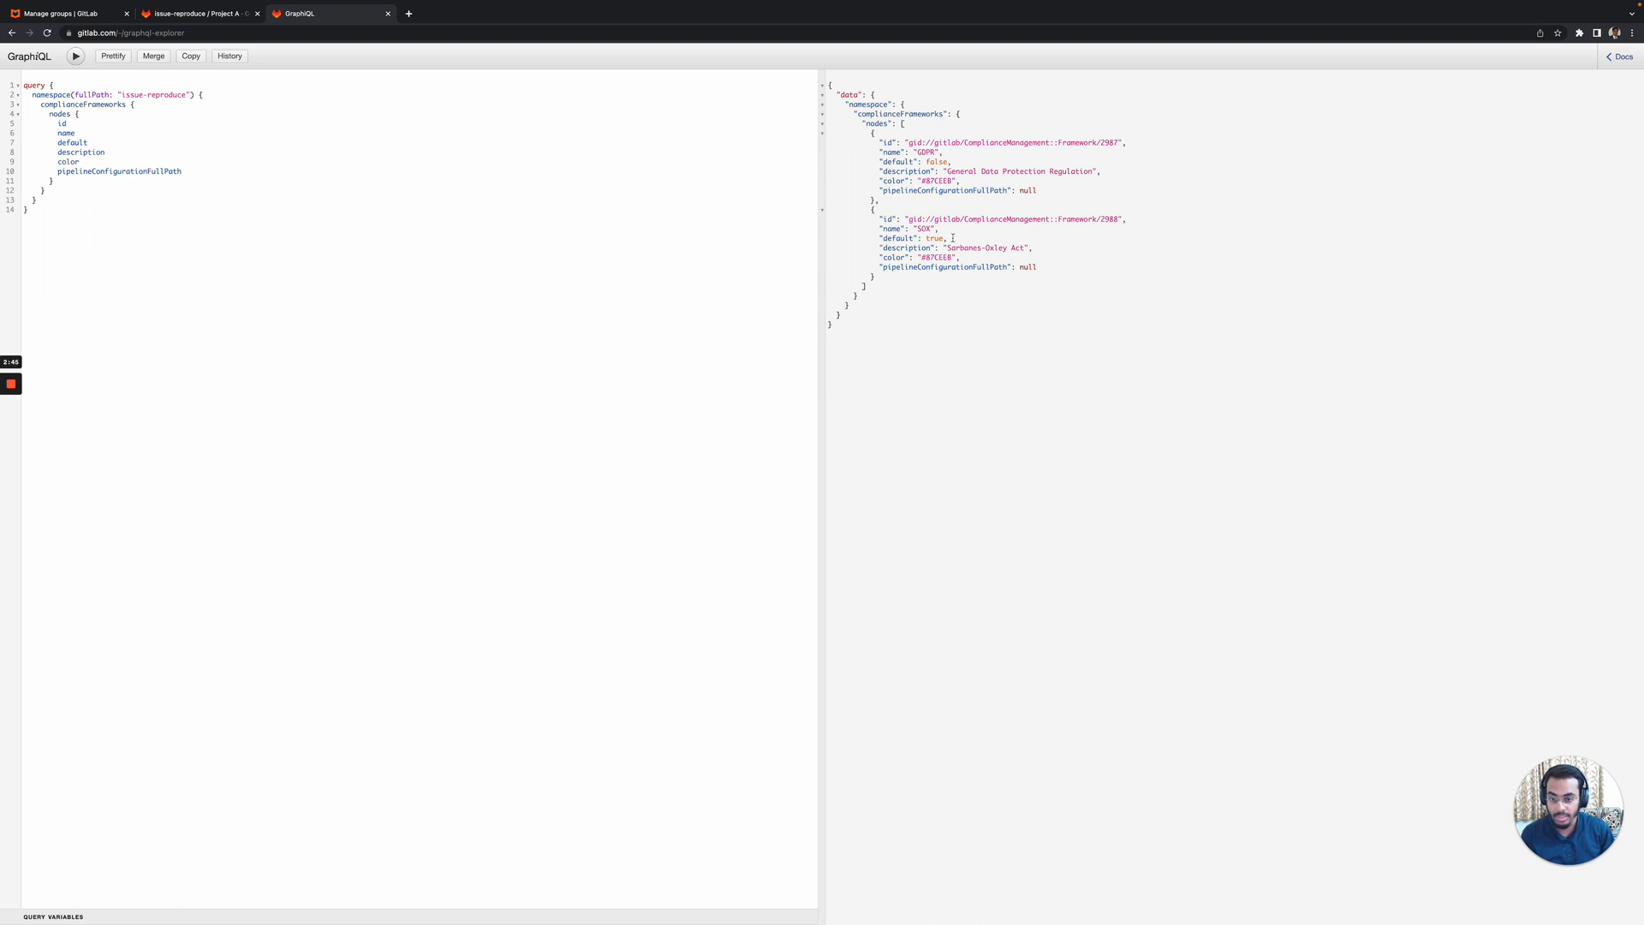
# Step: Create a private blank project named "Project B" with a README in the issue-reproduce group and dismiss the creation notice
pyautogui.click(204, 15)
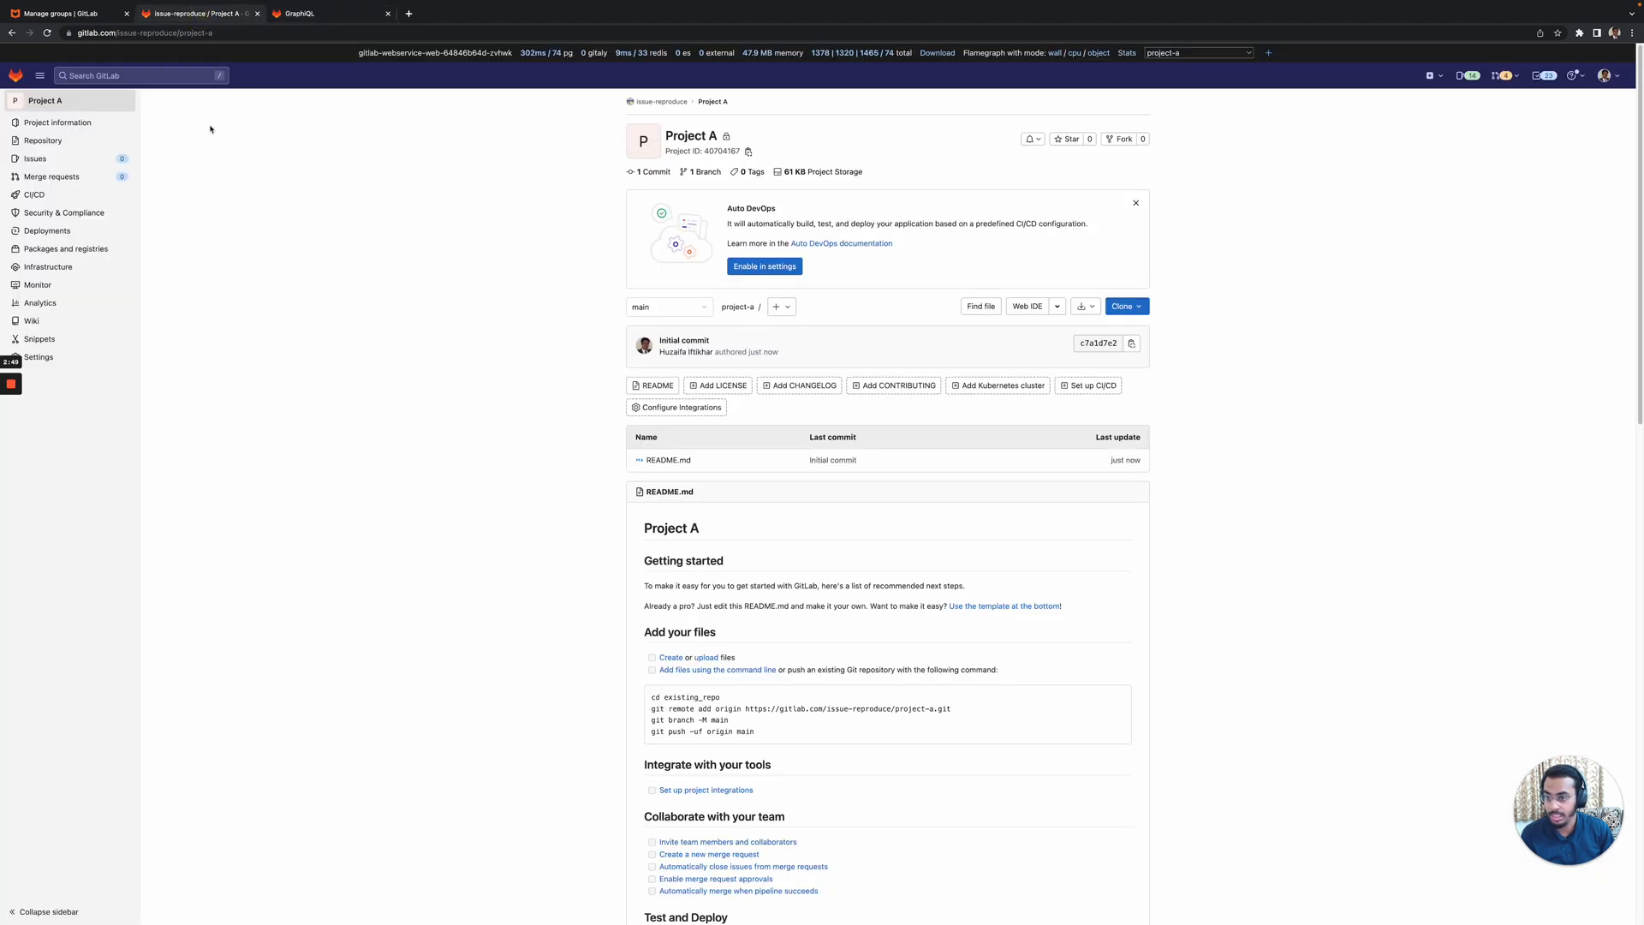
pyautogui.click(647, 102)
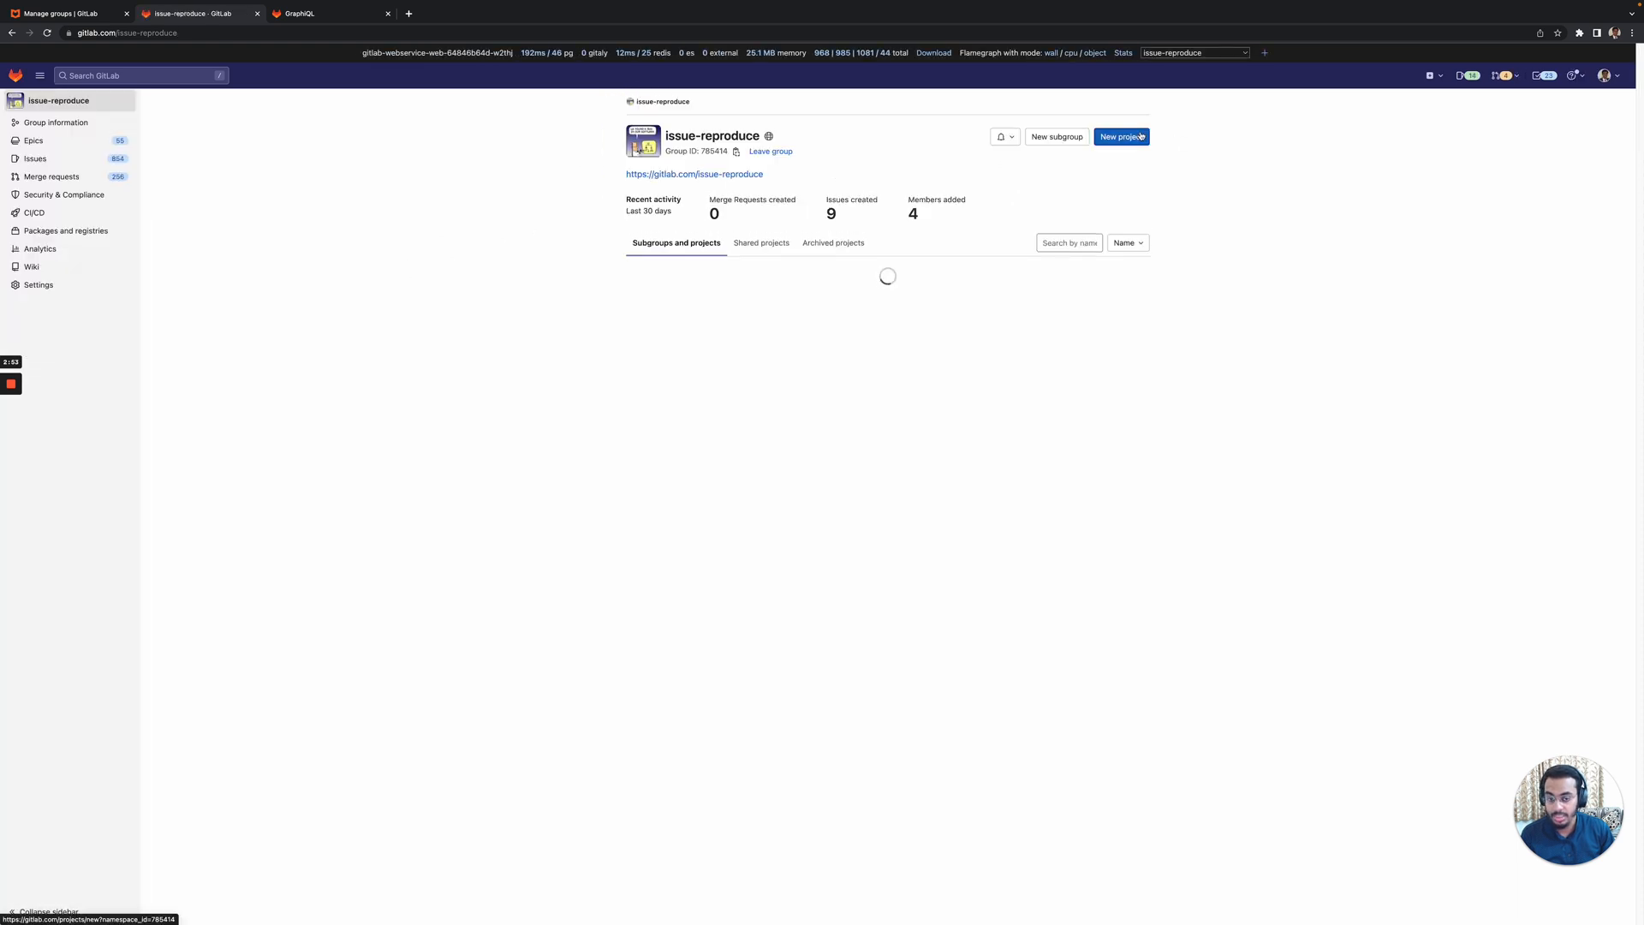
pyautogui.click(1140, 136)
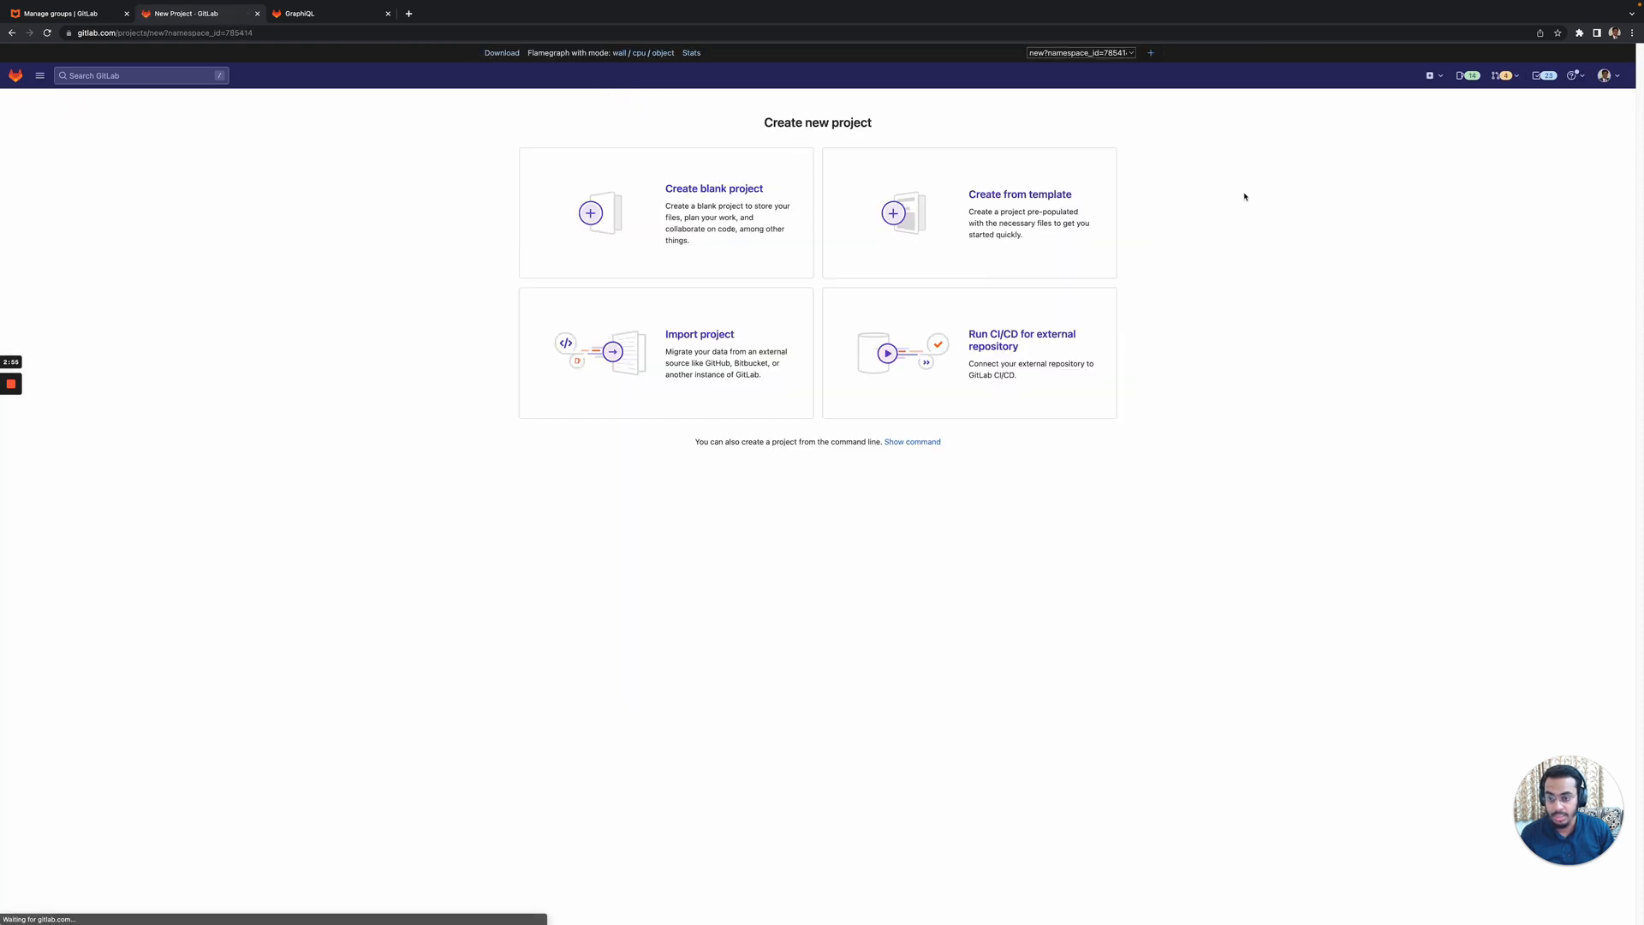
pyautogui.click(671, 198)
pyautogui.click(711, 152)
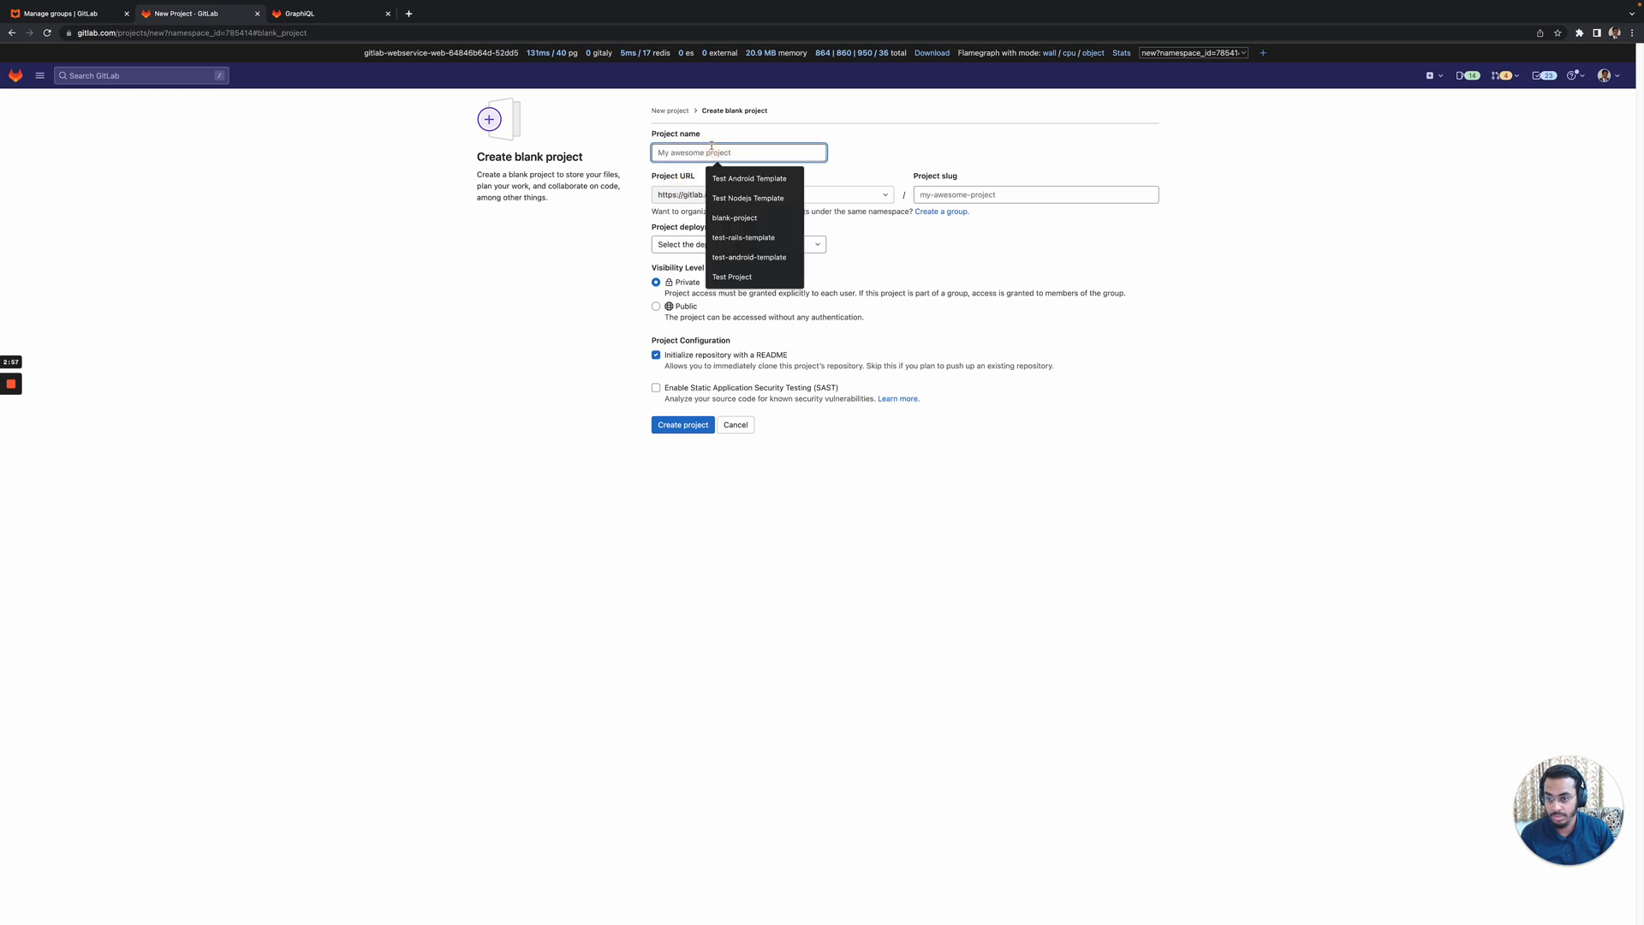
pyautogui.write('Project A')
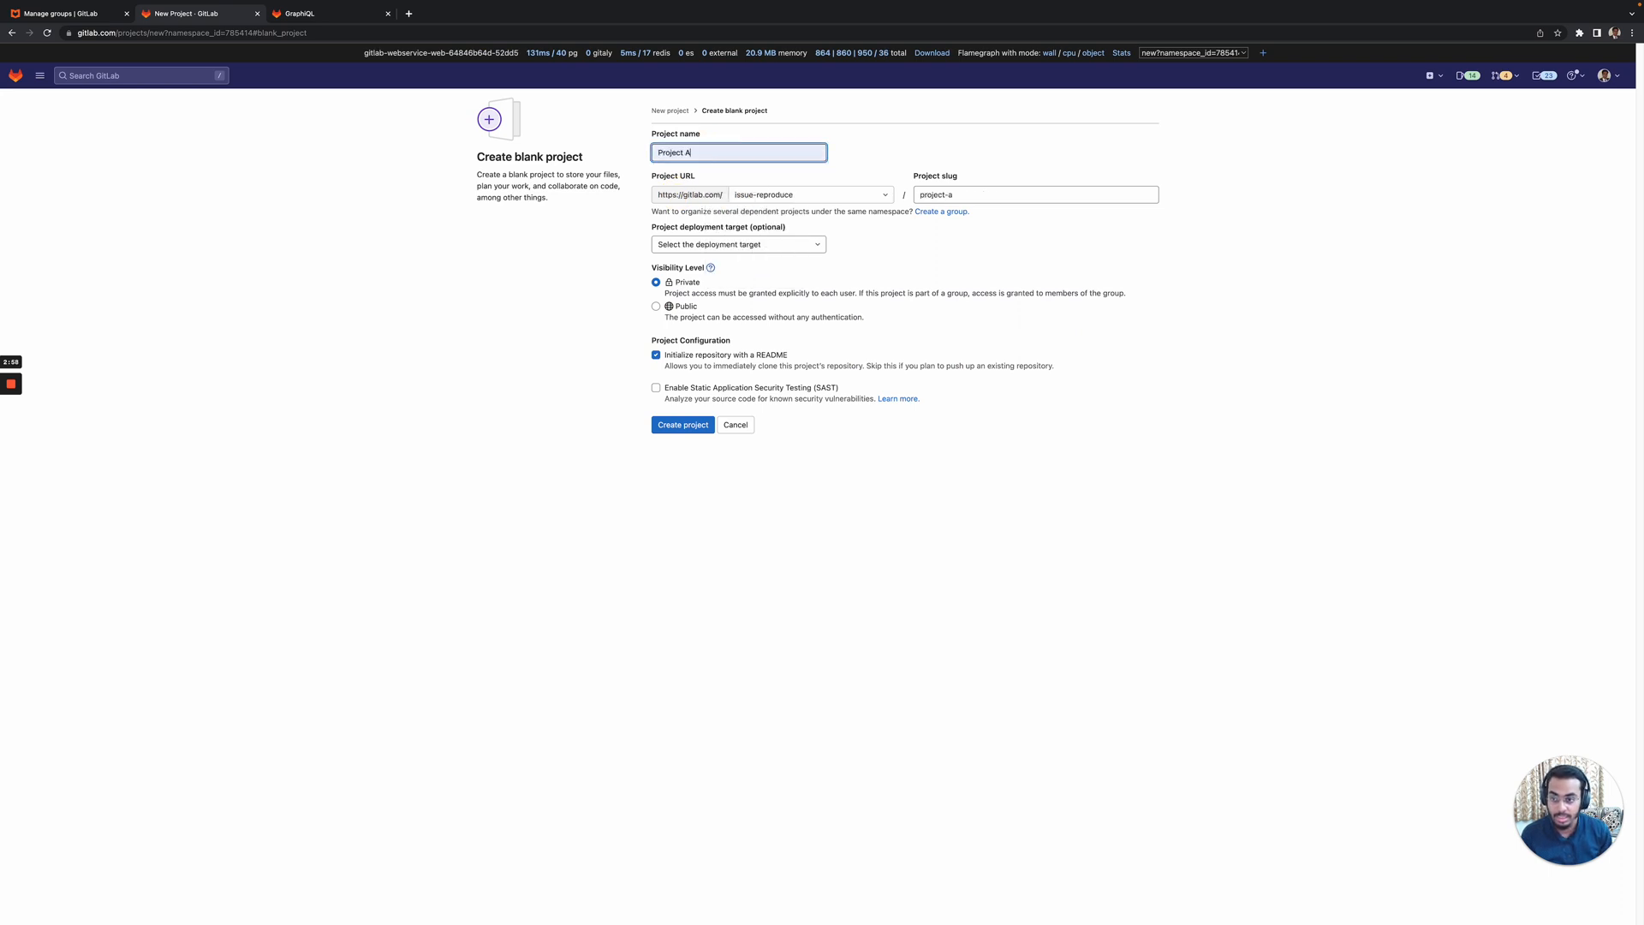
pyautogui.press('BackSpace')
pyautogui.write('B')
pyautogui.click(622, 451)
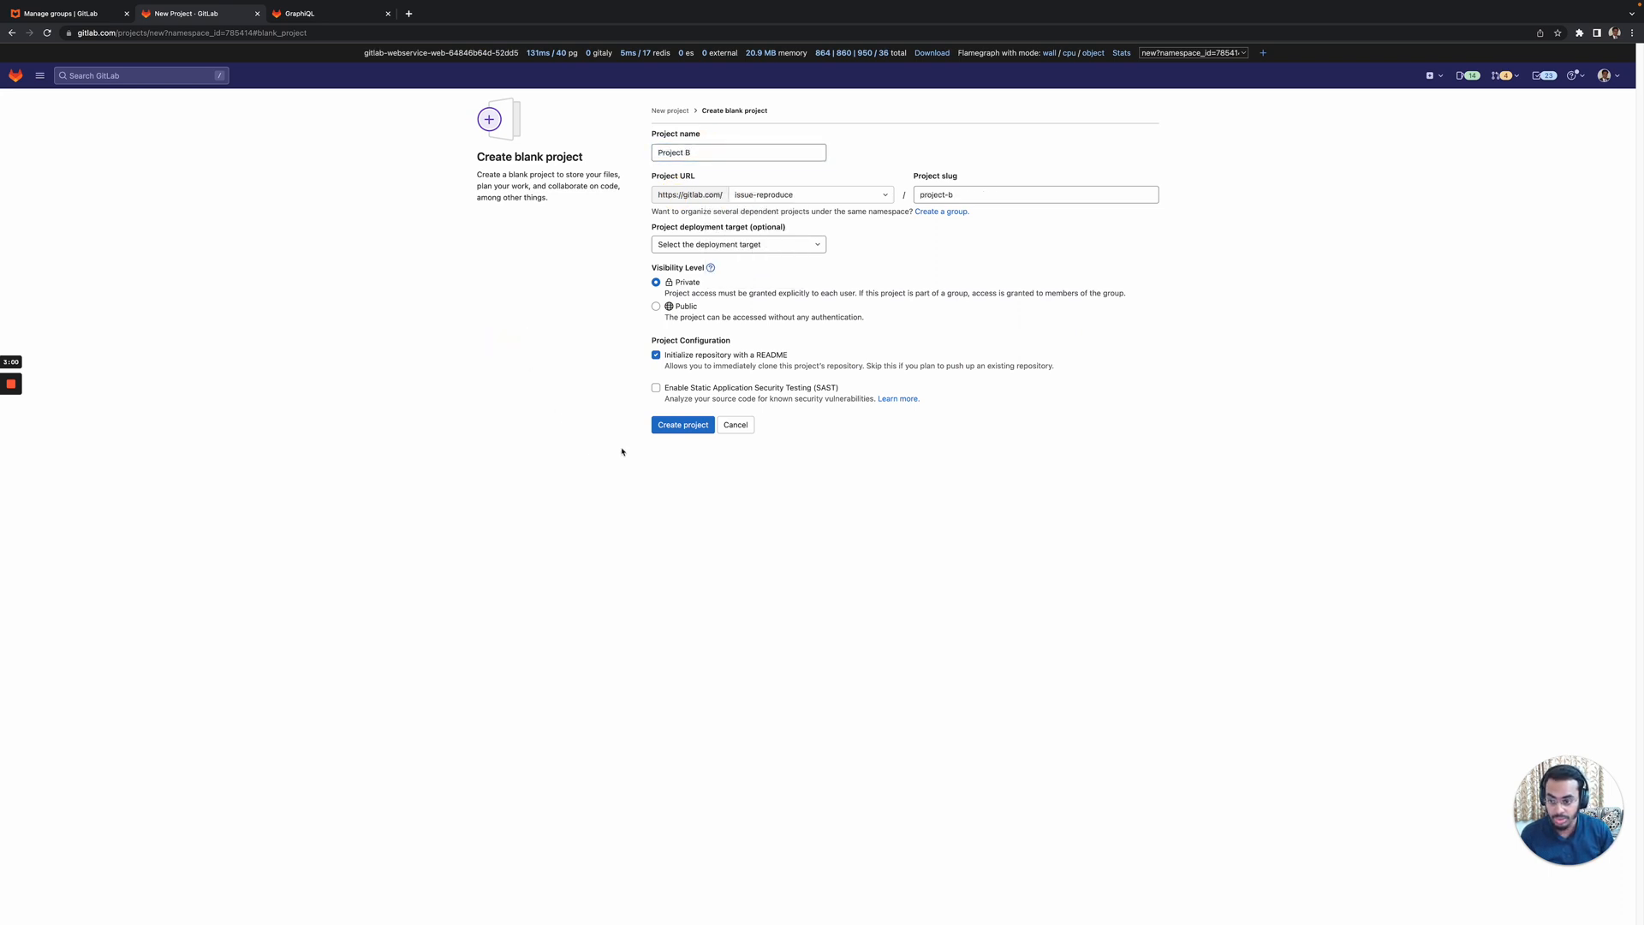
pyautogui.click(682, 425)
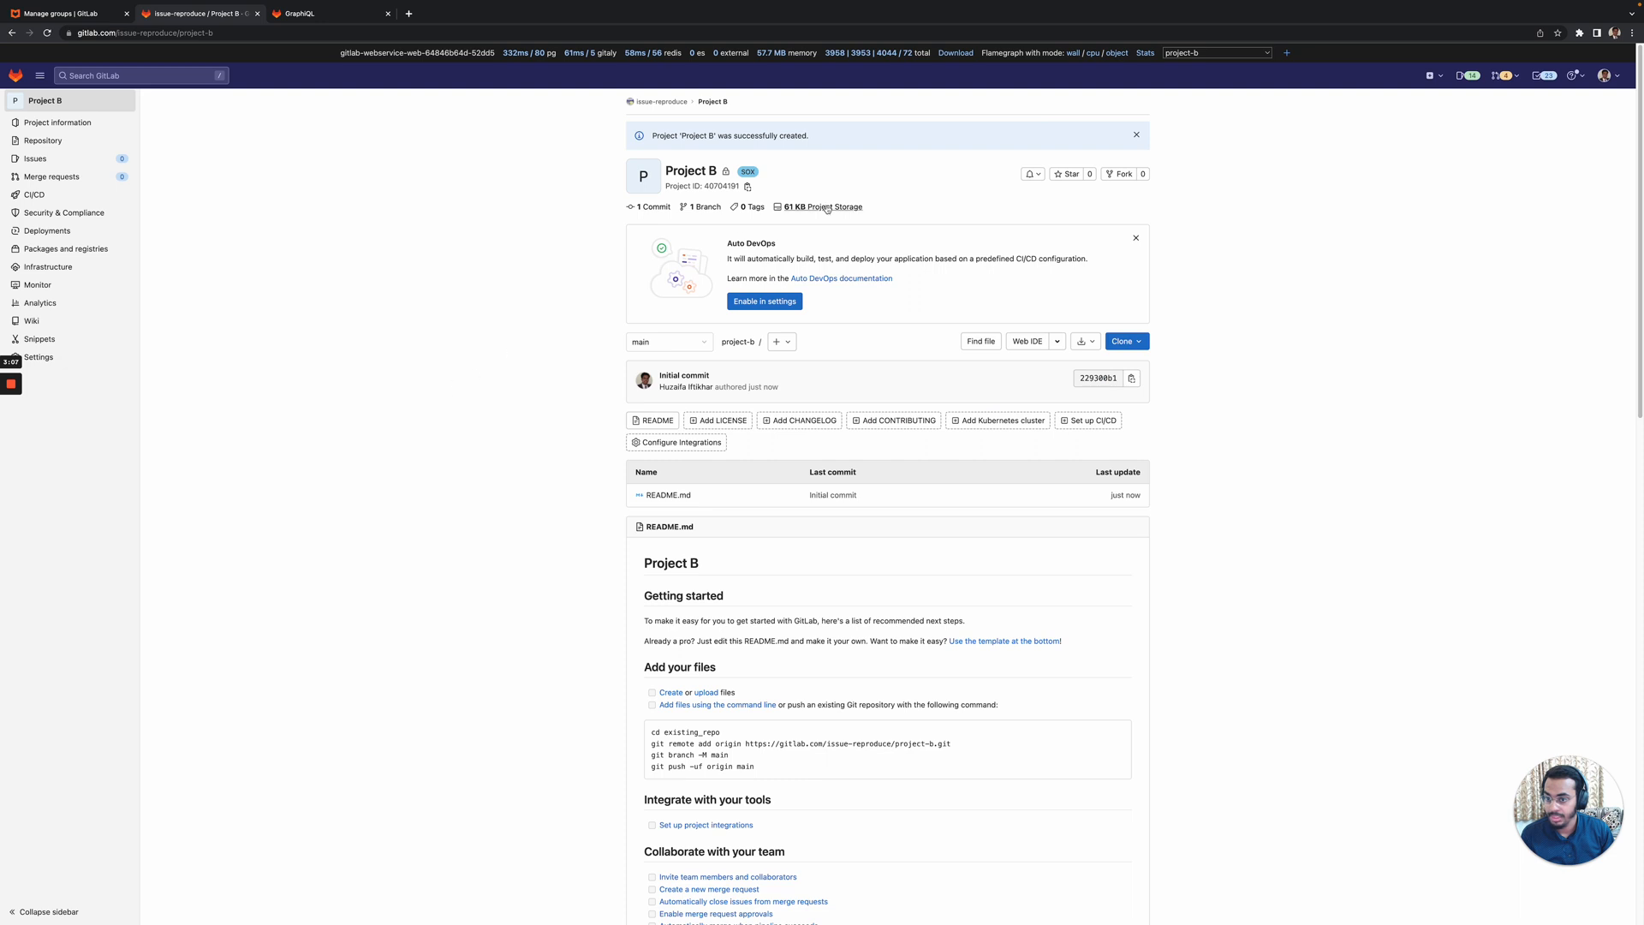
pyautogui.click(1137, 135)
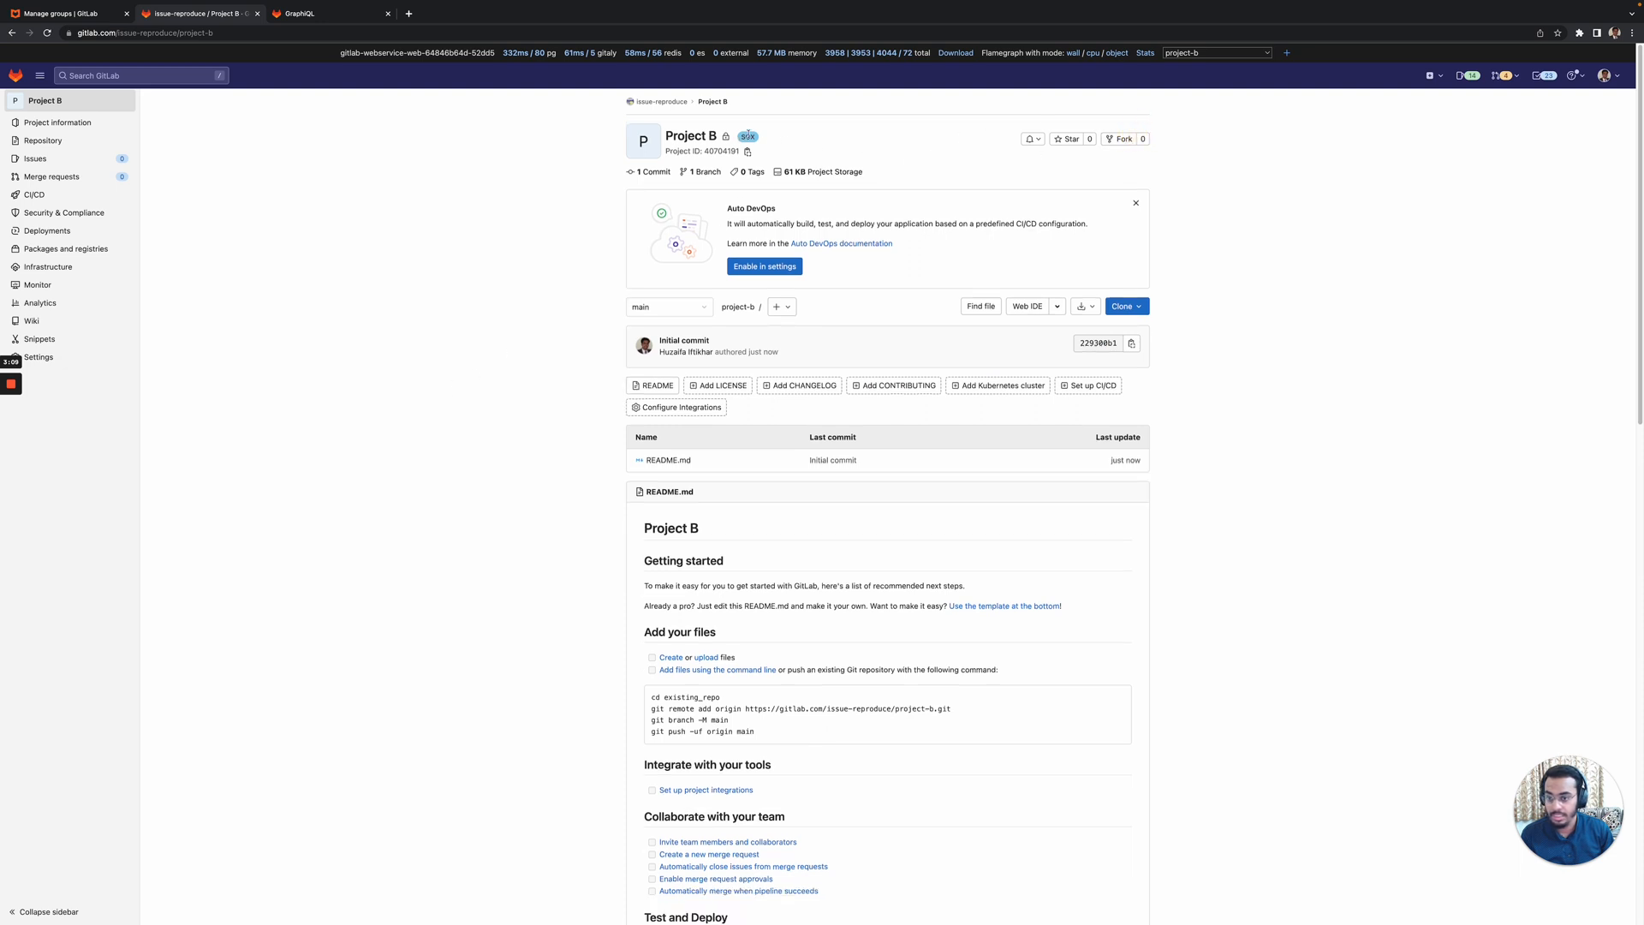
pyautogui.moveTo(751, 140)
# Step: Go to the existing project's address, issue-reproduce/project-a, to check whether Project A carries a compliance framework label
pyautogui.click(231, 38)
pyautogui.press('Right')
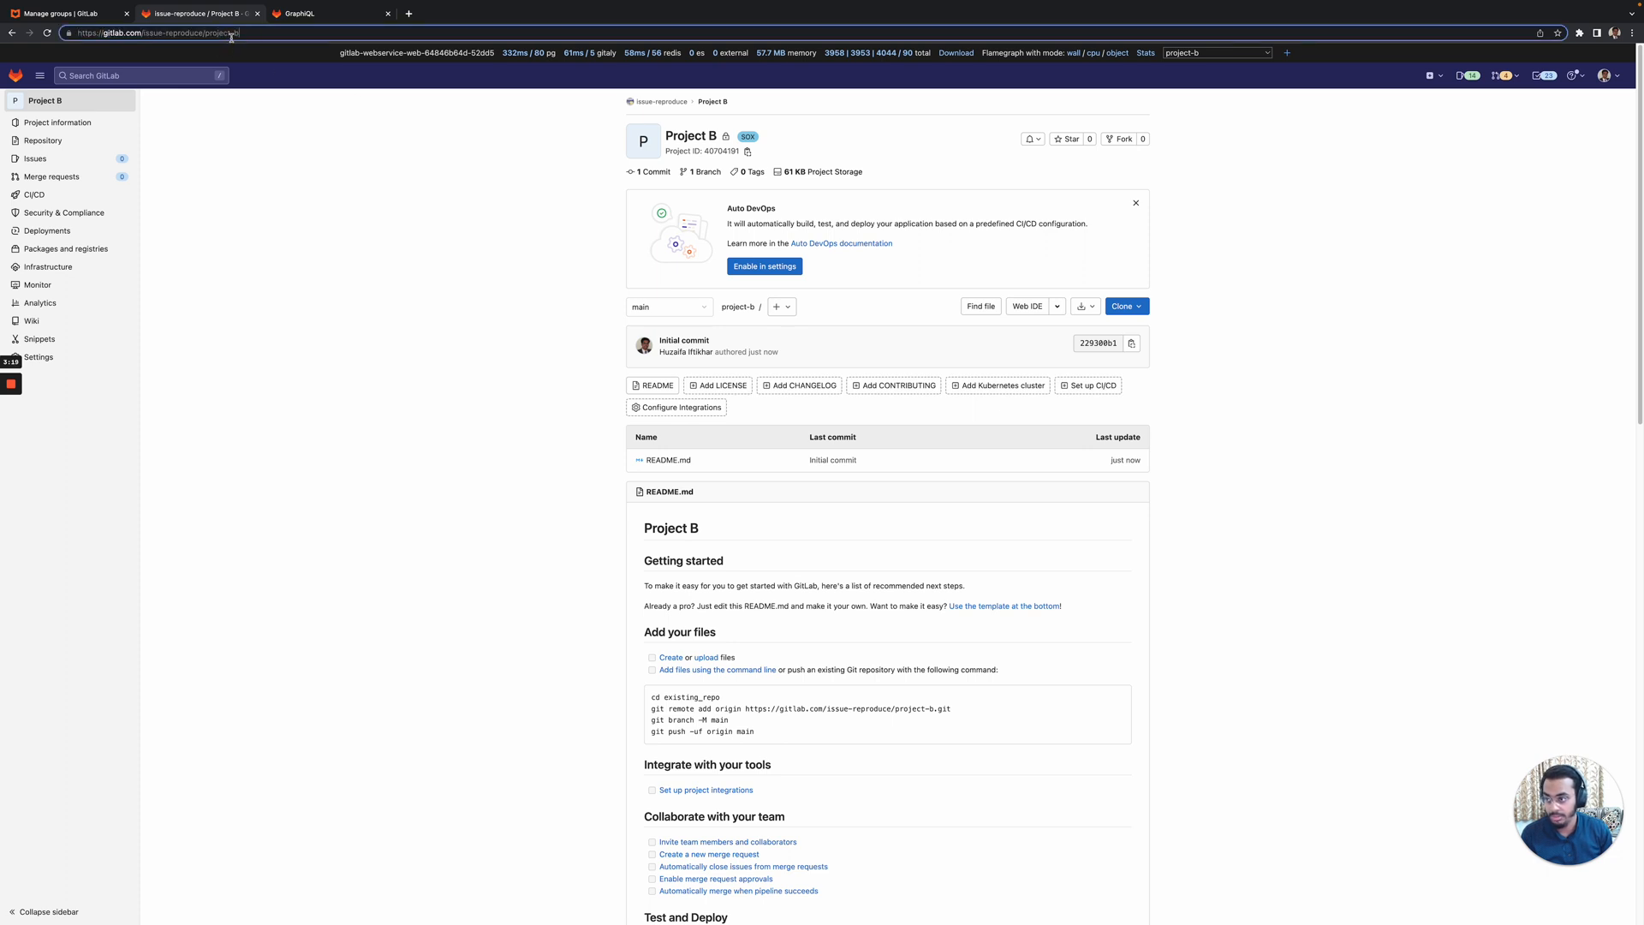
pyautogui.press('BackSpace')
pyautogui.write('a')
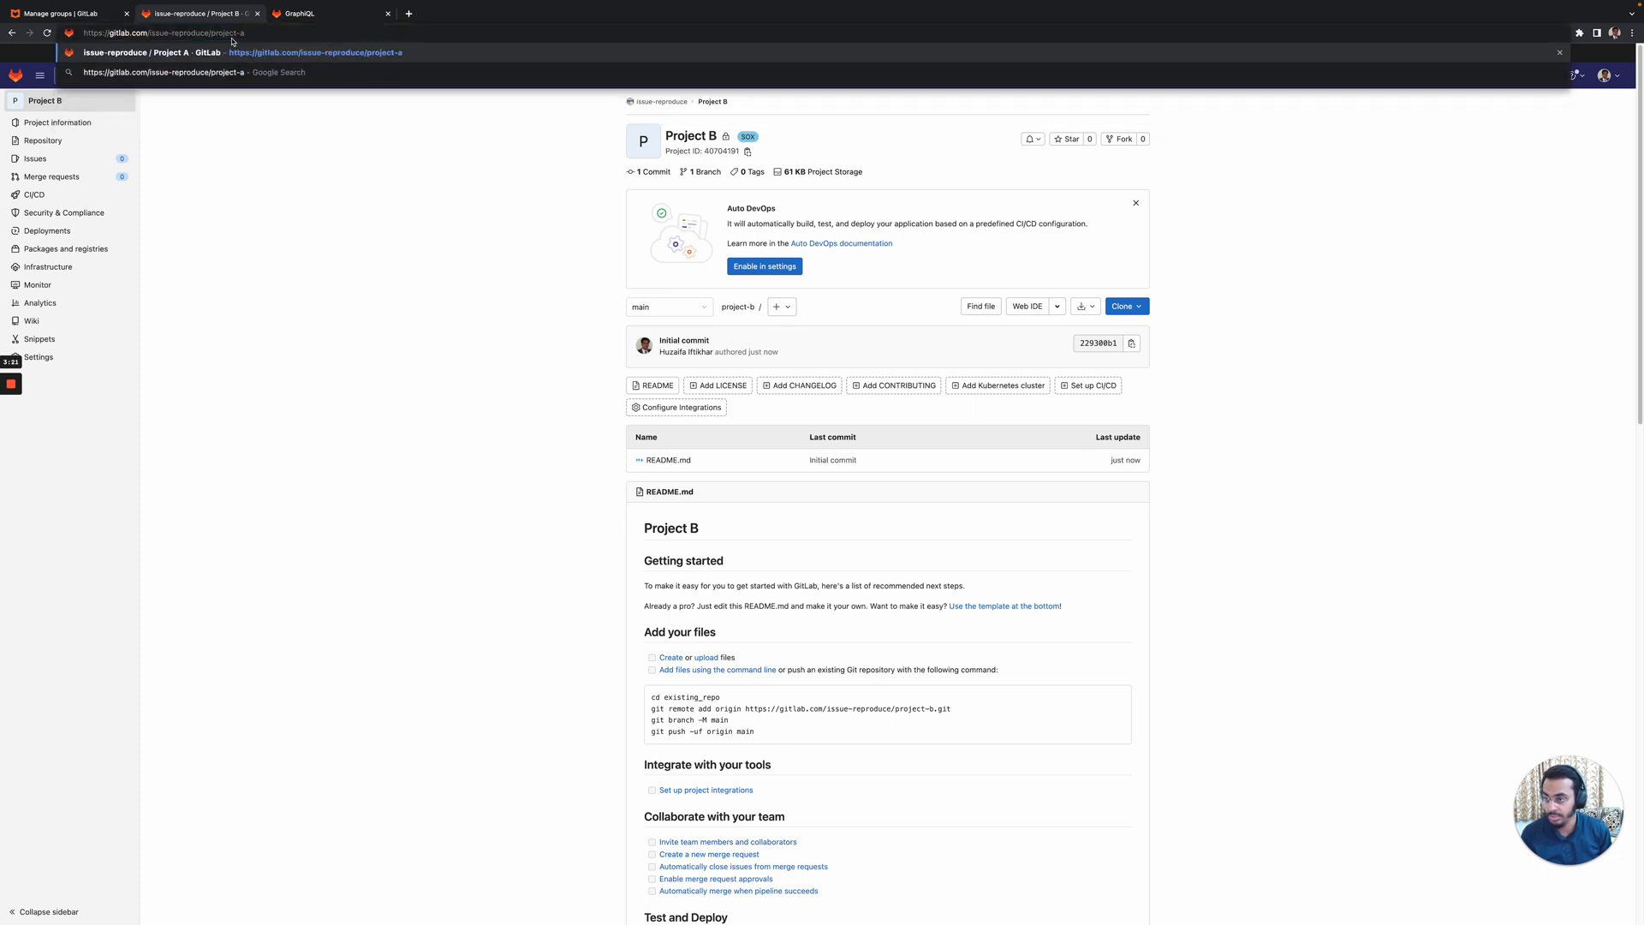
pyautogui.press('Return')
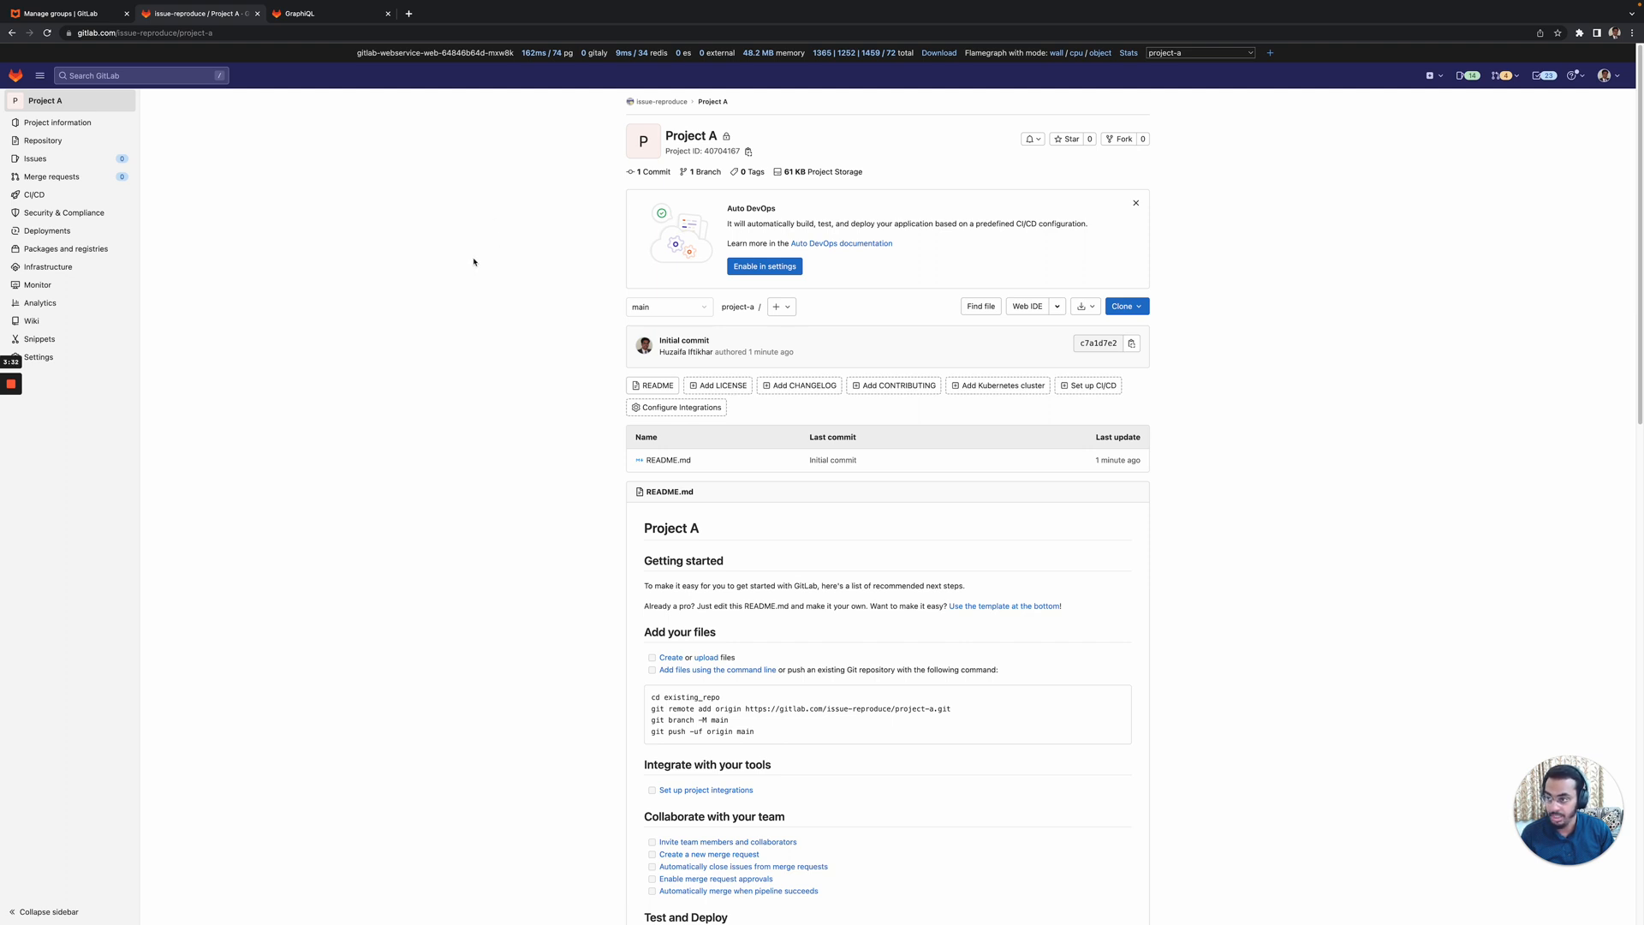
# Step: Review the GraphiQL framework results and Project A's page against the documentation section on setting a default compliance framework
pyautogui.click(89, 19)
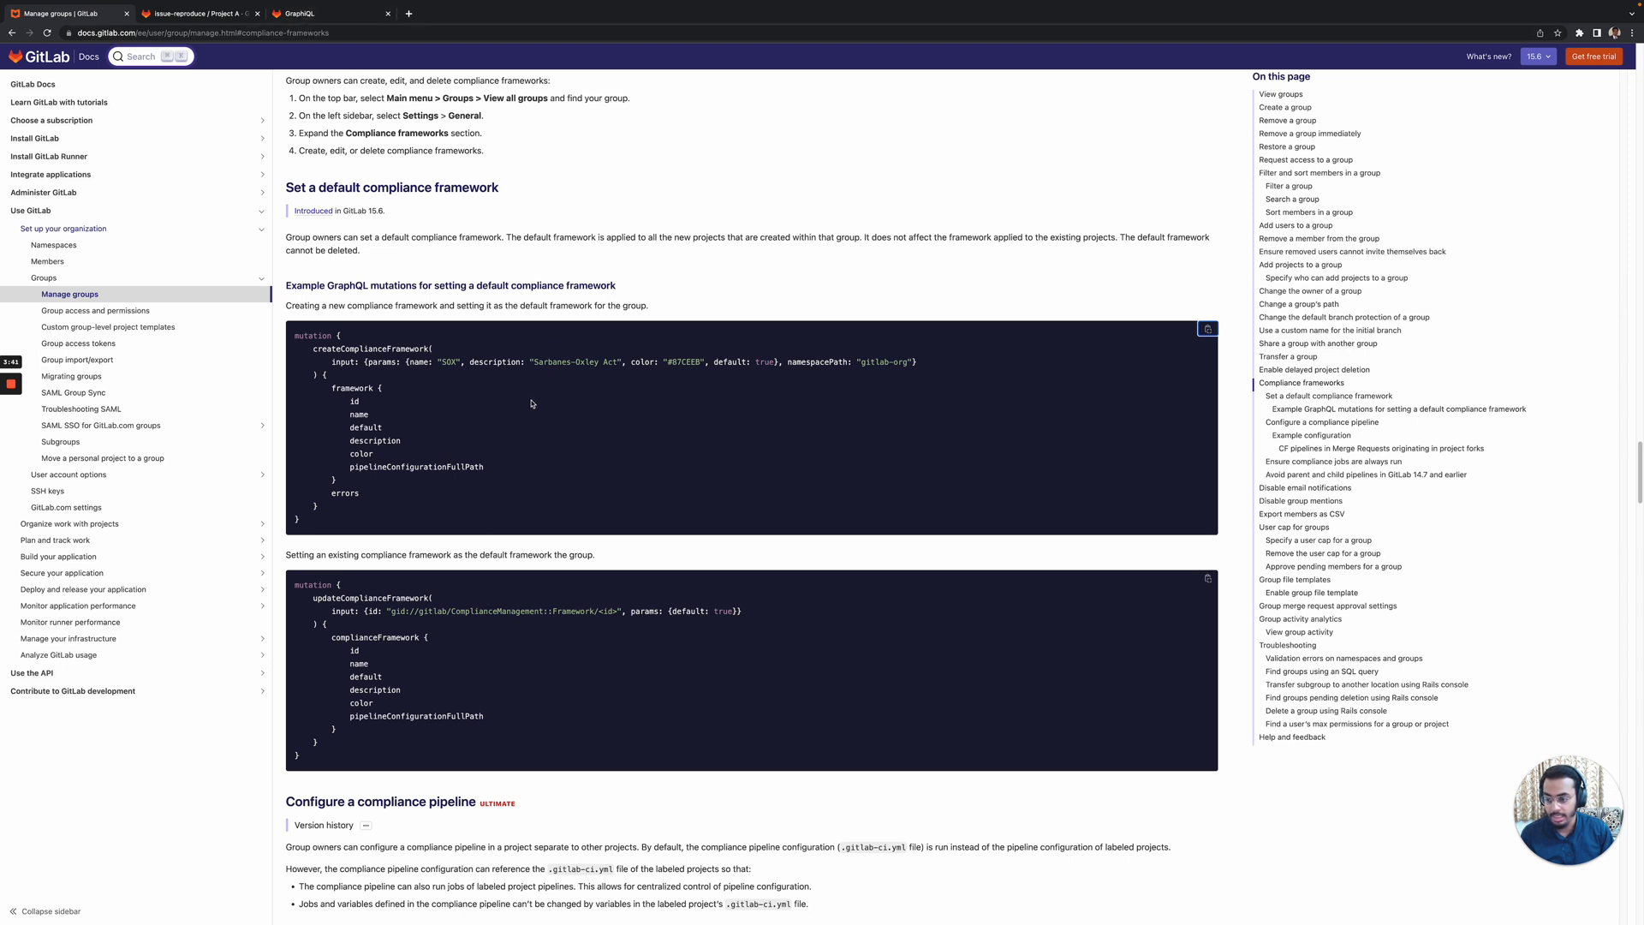
pyautogui.click(336, 18)
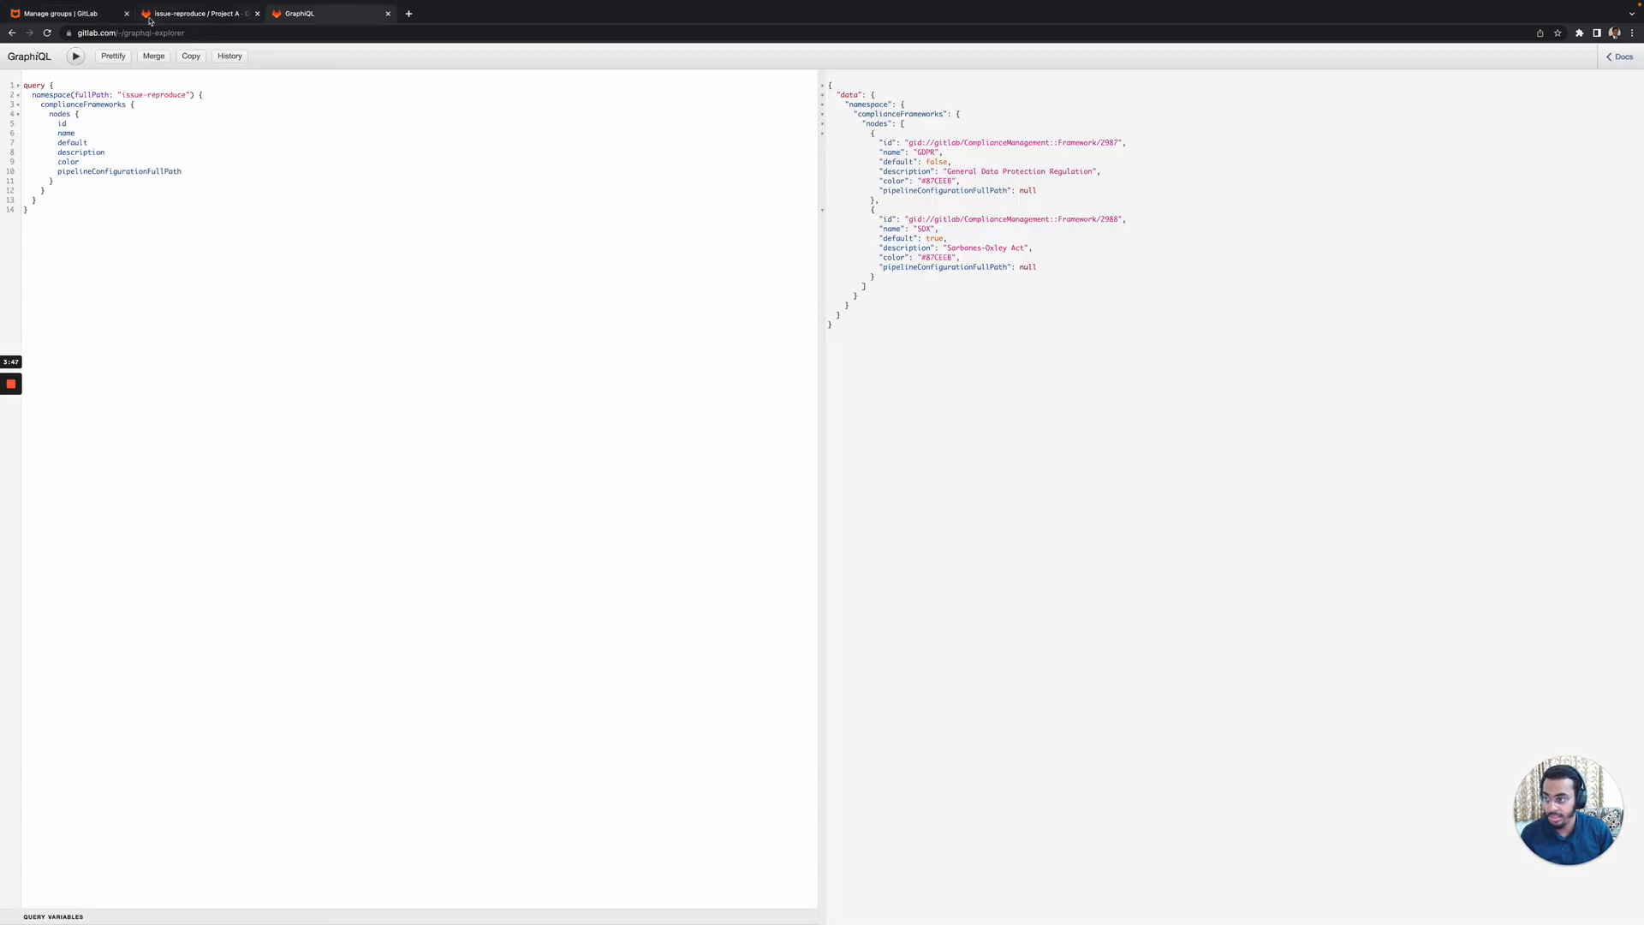
pyautogui.click(221, 13)
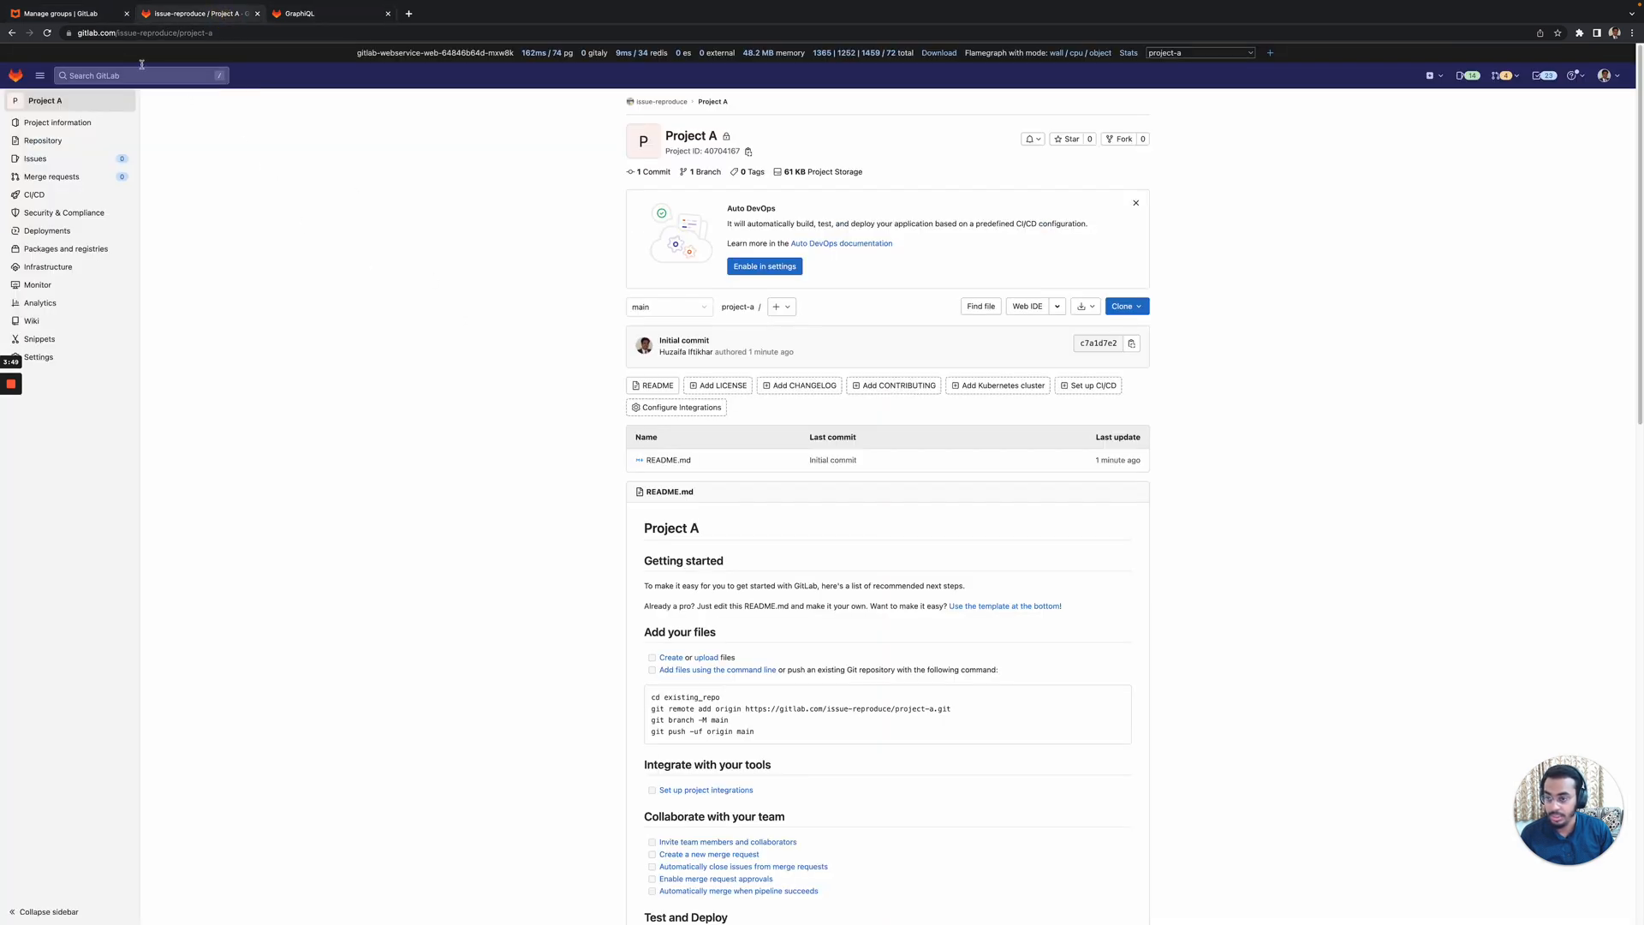
pyautogui.click(89, 16)
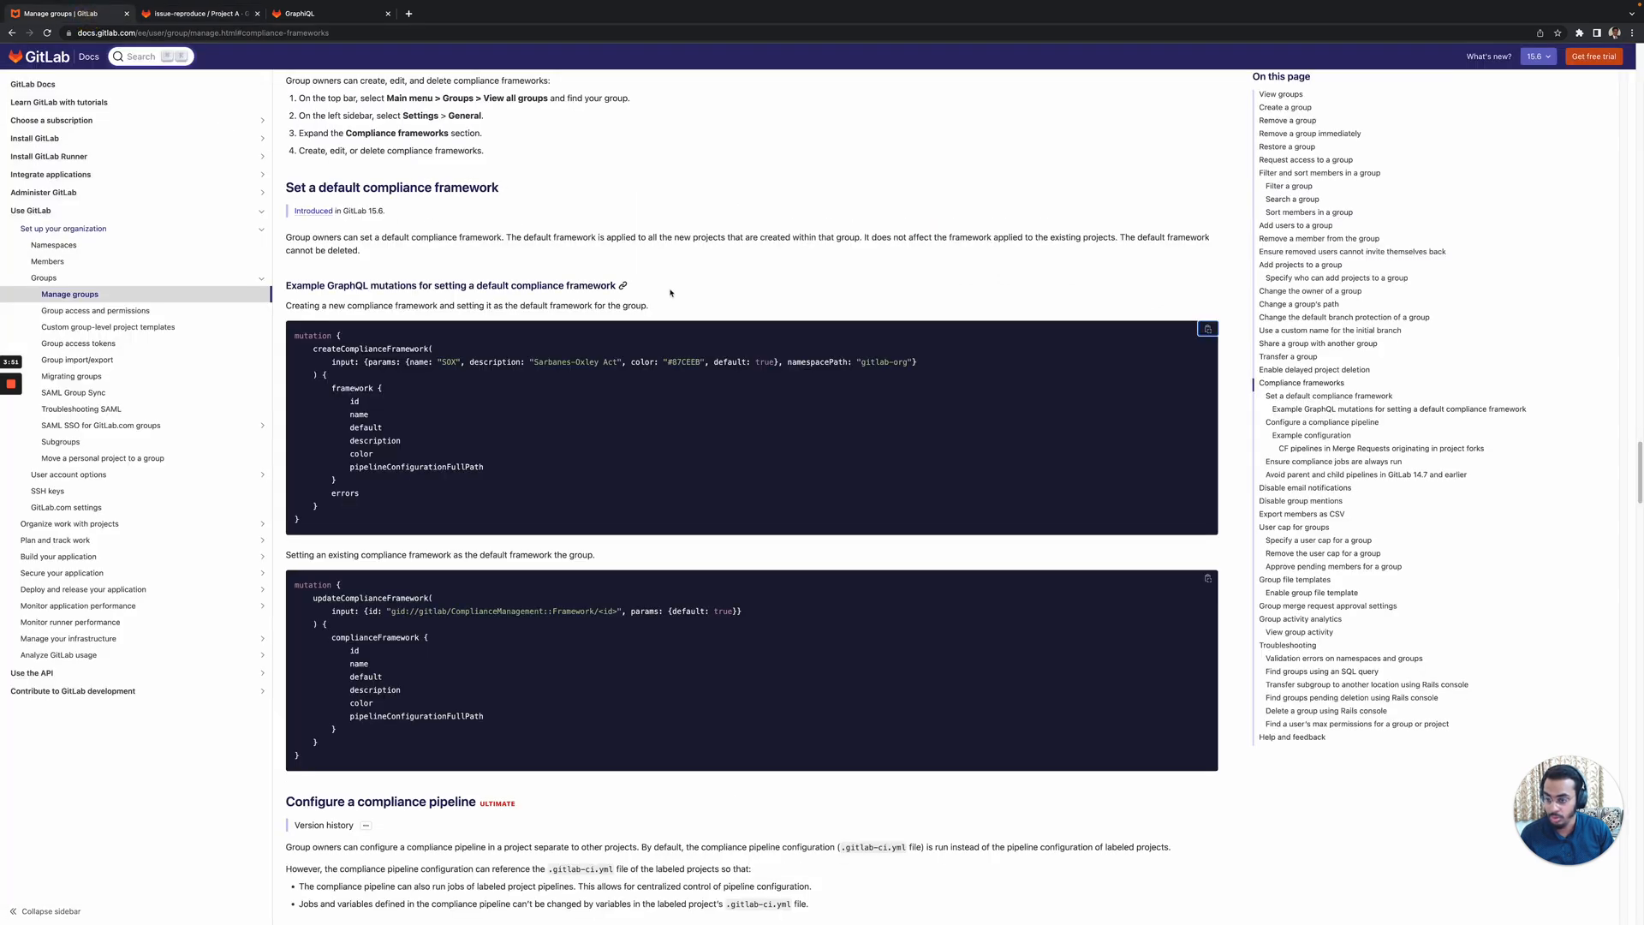